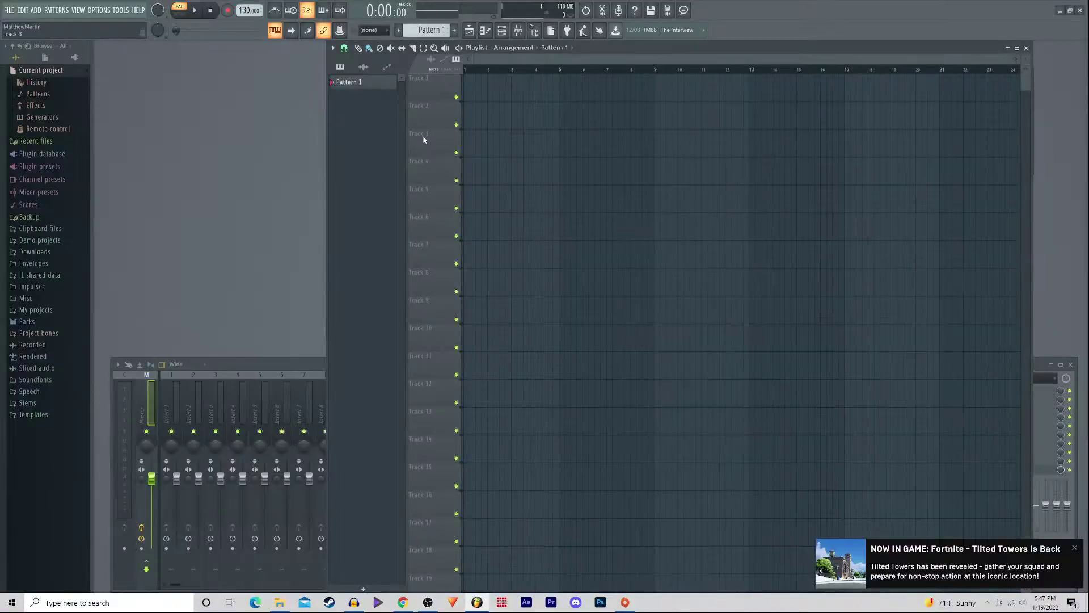
Expand the Packs folder in the browser and show the channel rack.
click(31, 321)
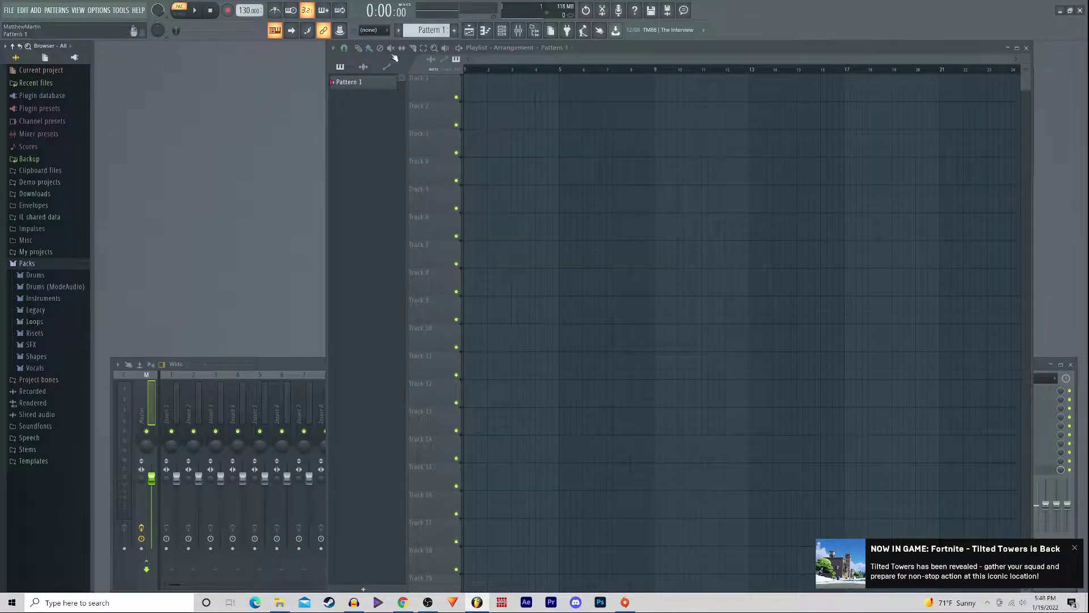
click(501, 31)
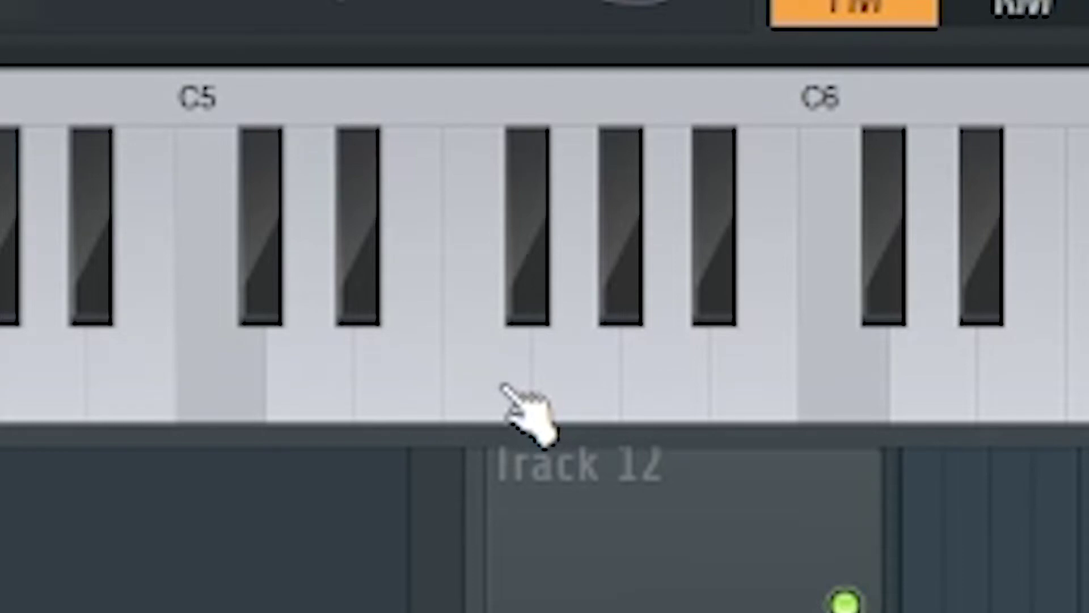
Play a few single white-key notes in the upper octaves of the Sytrus keyboard to hear their pitches.
click(502, 386)
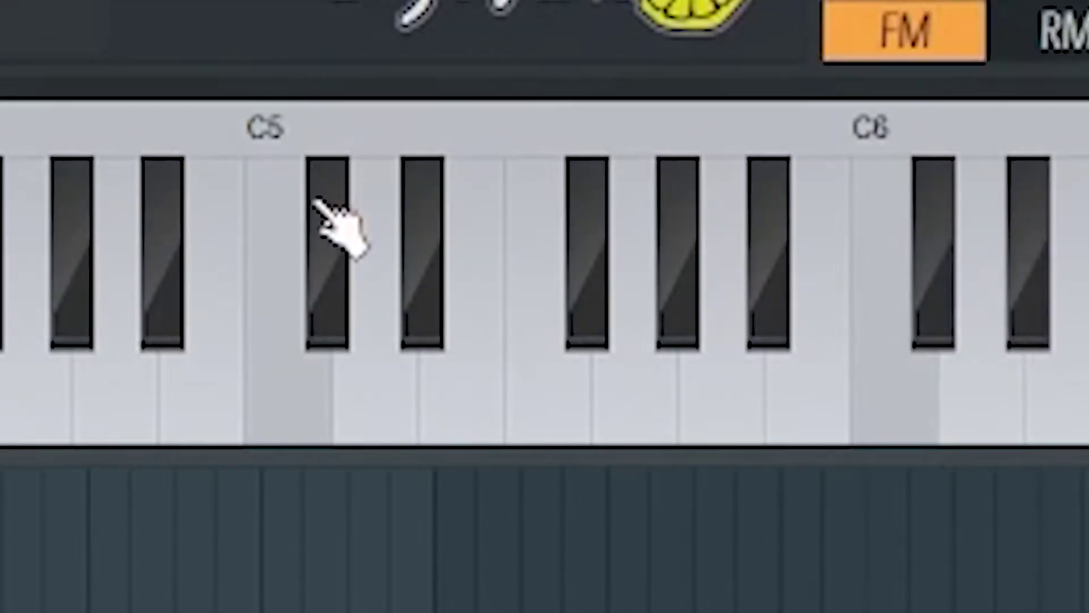
click(392, 378)
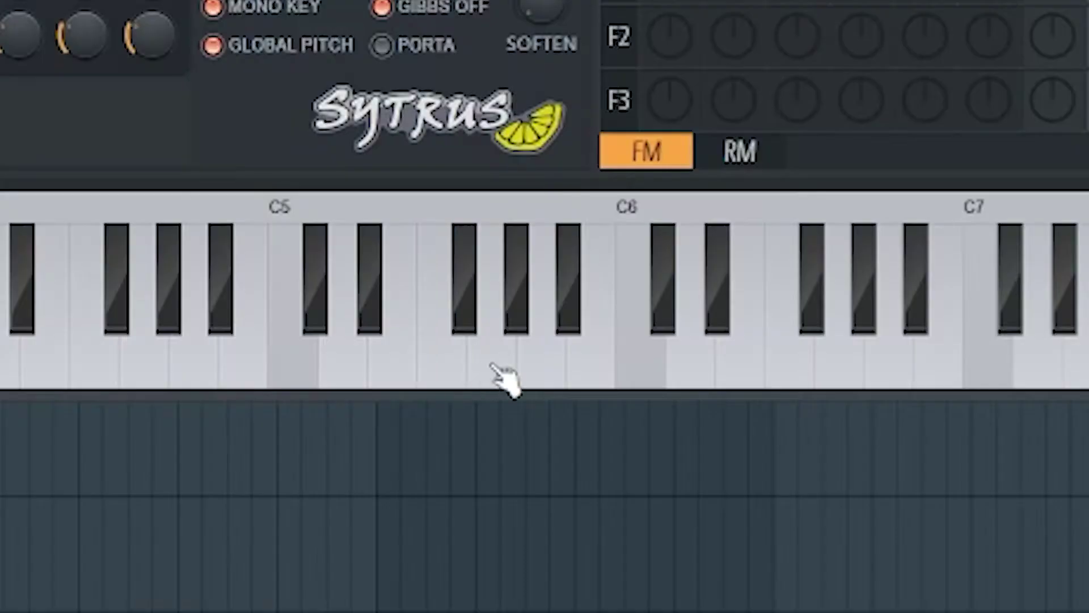
click(591, 383)
click(612, 385)
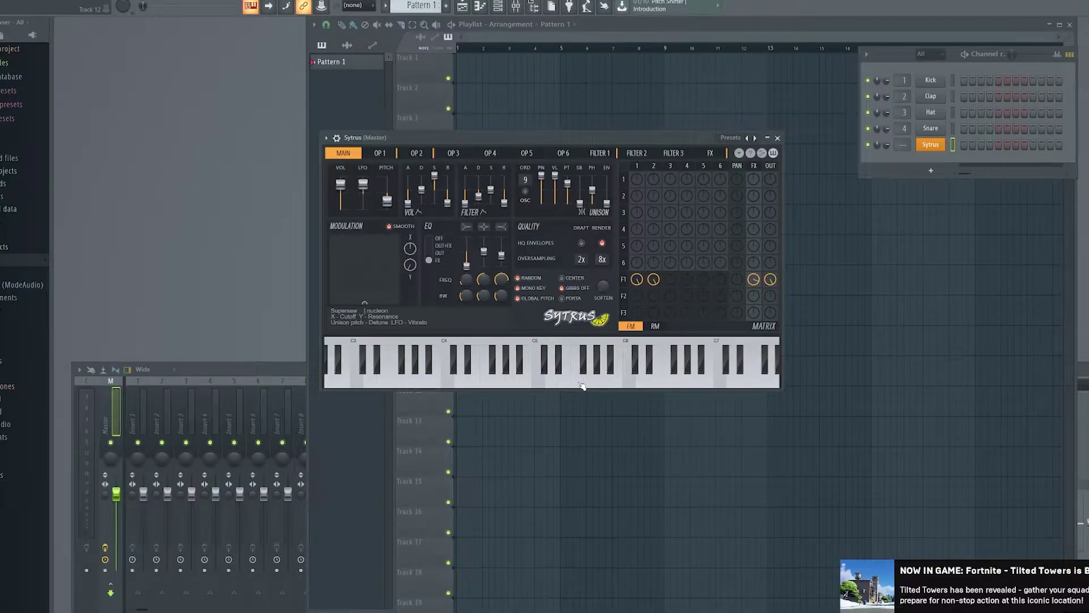
click(580, 385)
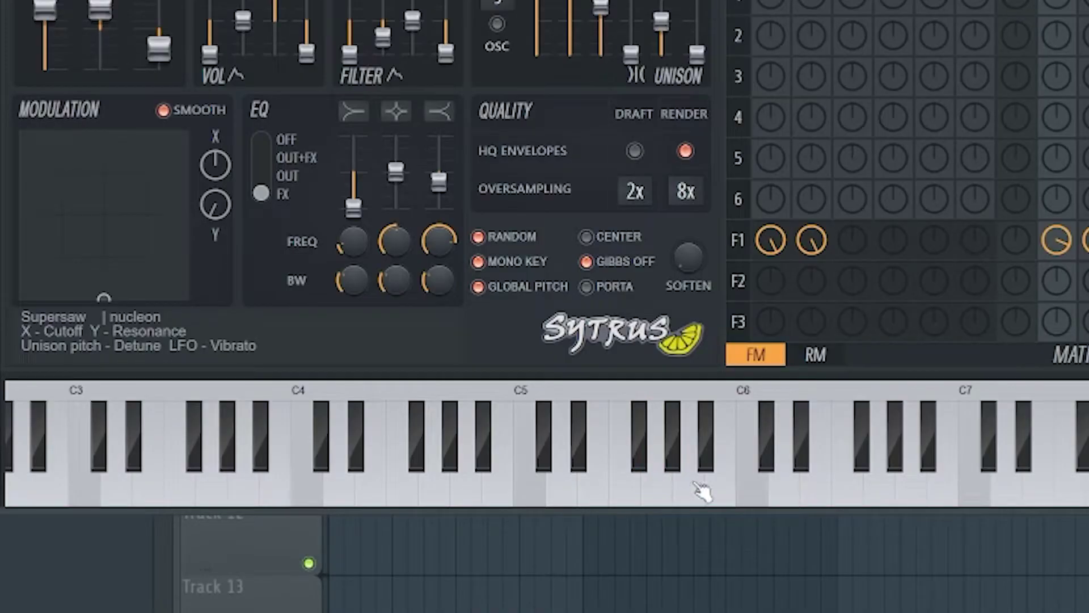
Play a short melody around C6 on the Sytrus keyboard, moving between the fifth and sixth octaves.
click(759, 487)
click(825, 501)
click(863, 499)
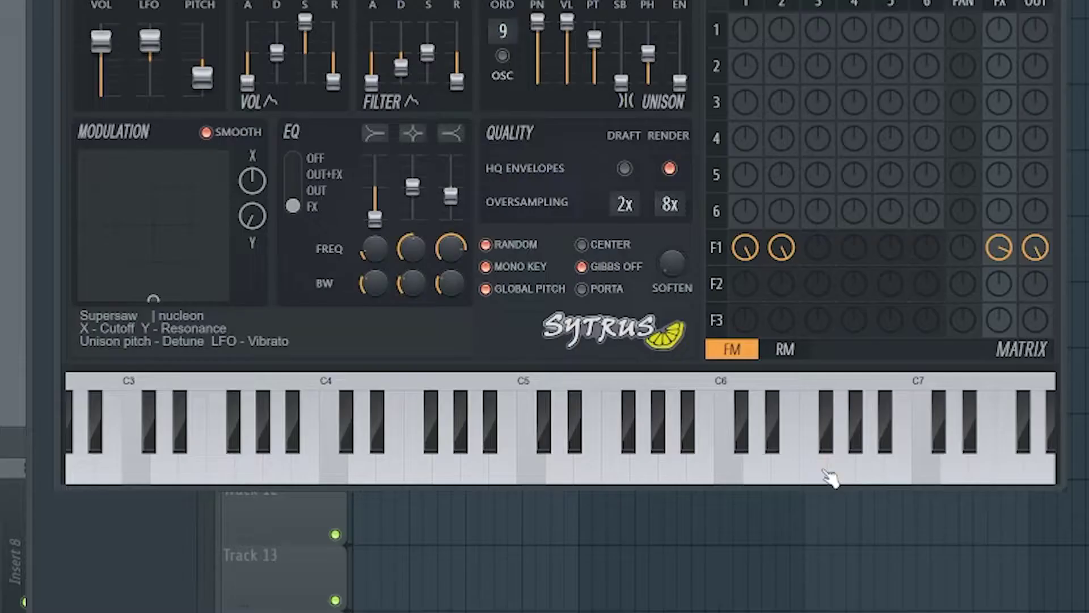
click(791, 479)
click(768, 477)
click(689, 437)
mouse_move(691, 436)
mouse_down()
mouse_move(685, 462)
mouse_move(632, 474)
mouse_move(661, 477)
mouse_move(703, 452)
mouse_move(767, 482)
mouse_move(823, 483)
mouse_move(737, 478)
mouse_move(703, 445)
mouse_up()
click(738, 482)
click(631, 483)
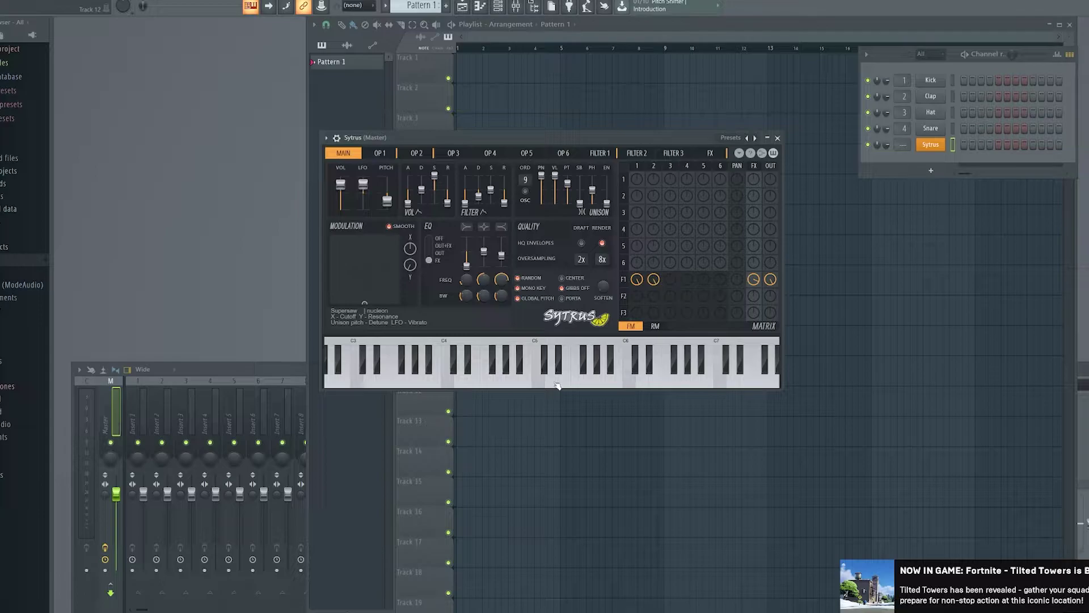
Play an ascending run on the Sytrus keyboard from D5 through E, F-sharp, G and A.
click(555, 383)
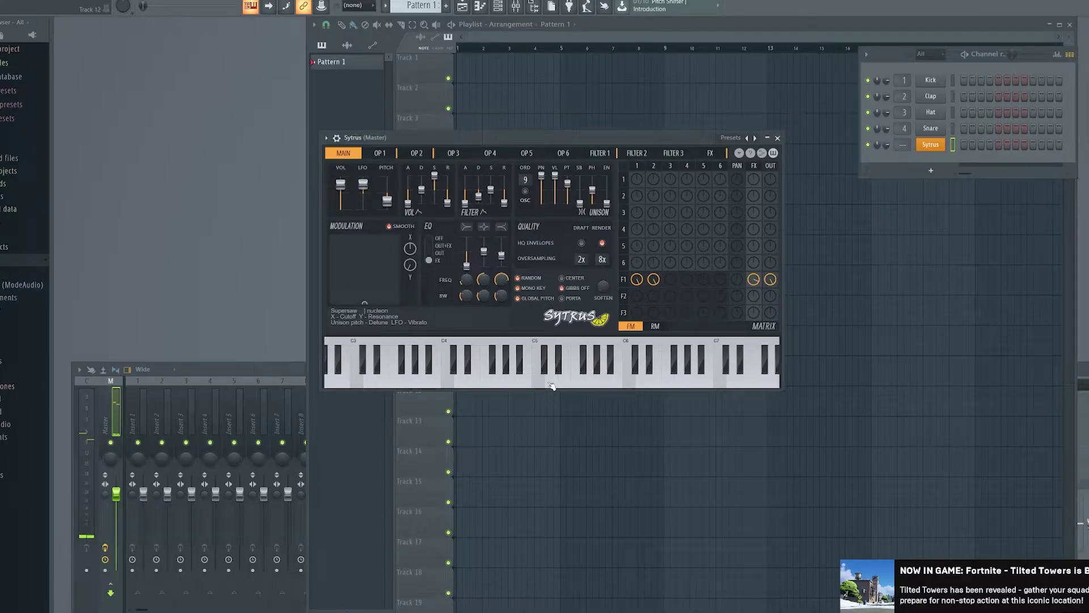
click(580, 380)
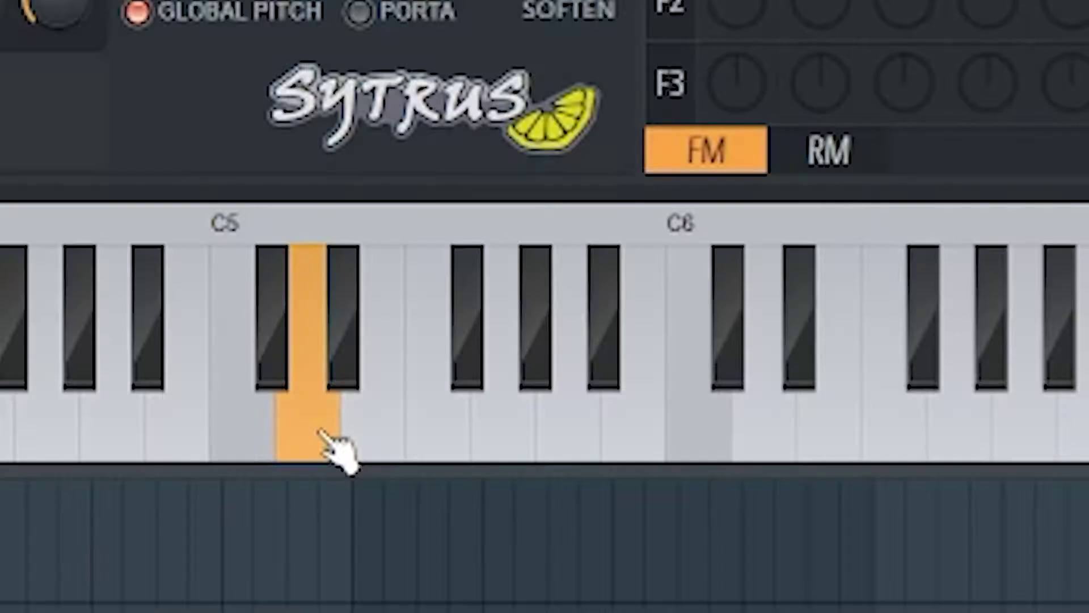
click(565, 384)
click(465, 325)
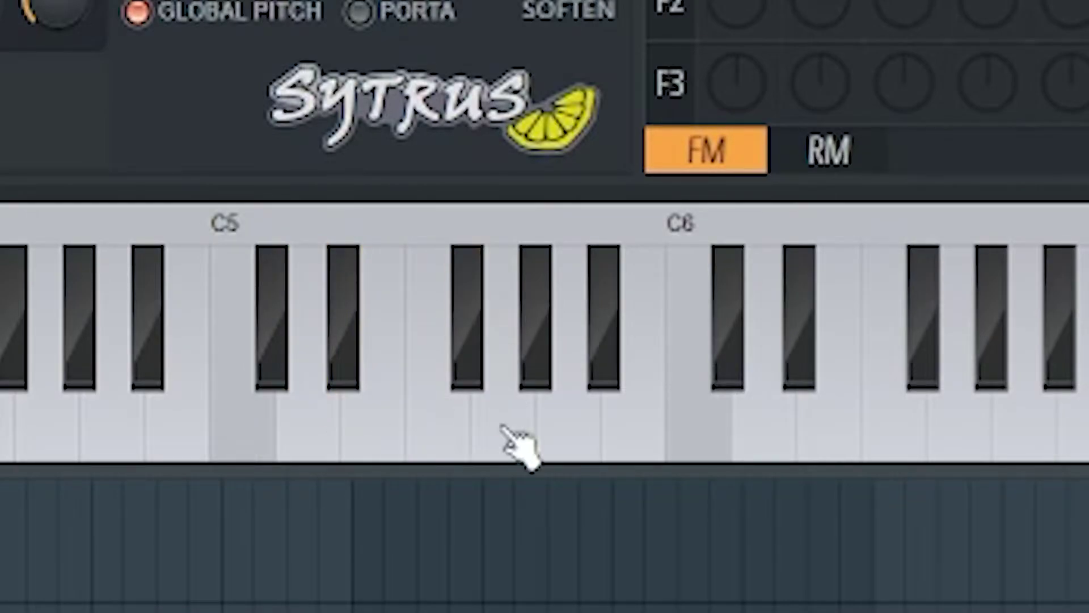
click(511, 438)
click(569, 424)
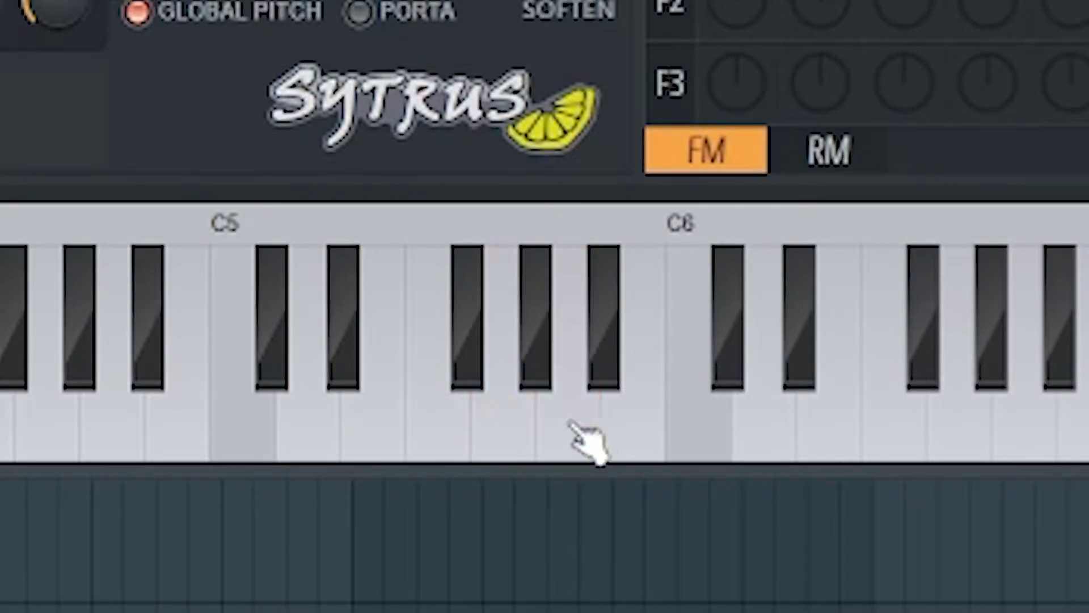
click(617, 363)
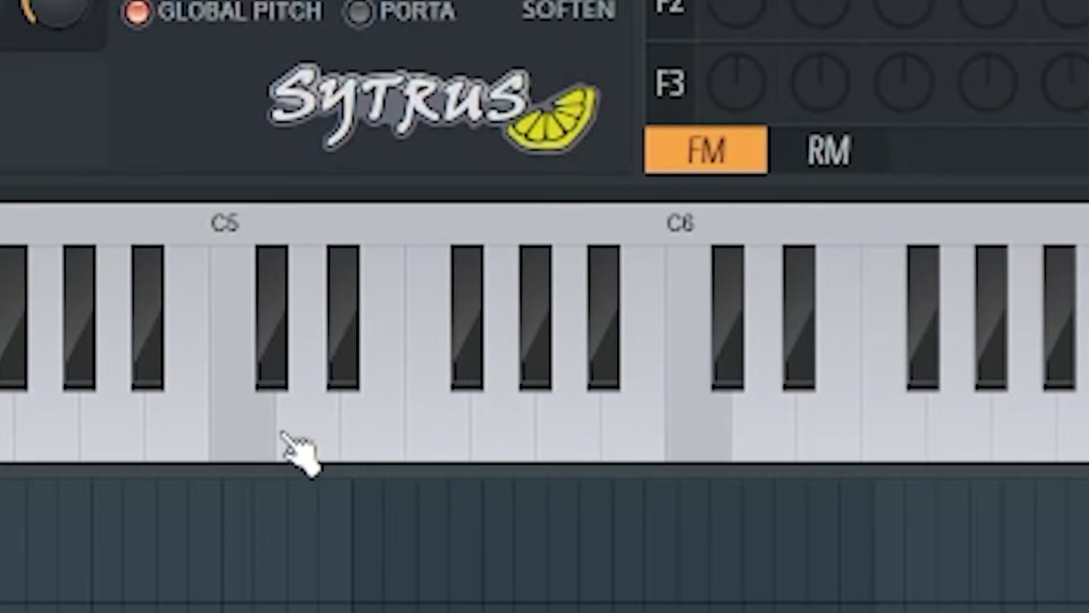
Play the full D major scale from D5 up to D6 on the Sytrus keyboard, and hold a low F4.
click(301, 437)
click(363, 420)
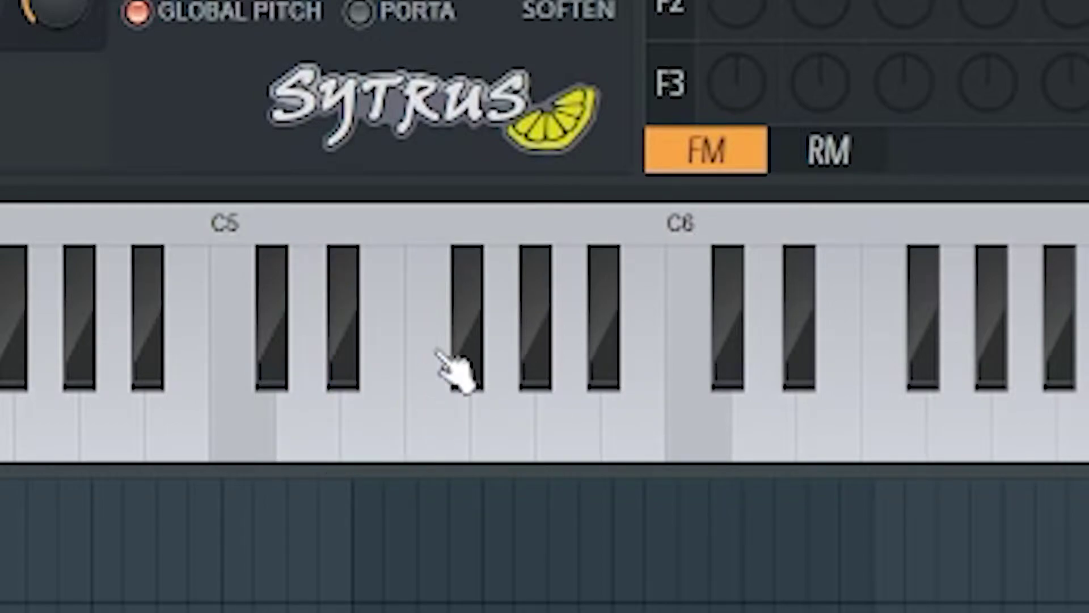
click(462, 363)
click(521, 451)
click(579, 434)
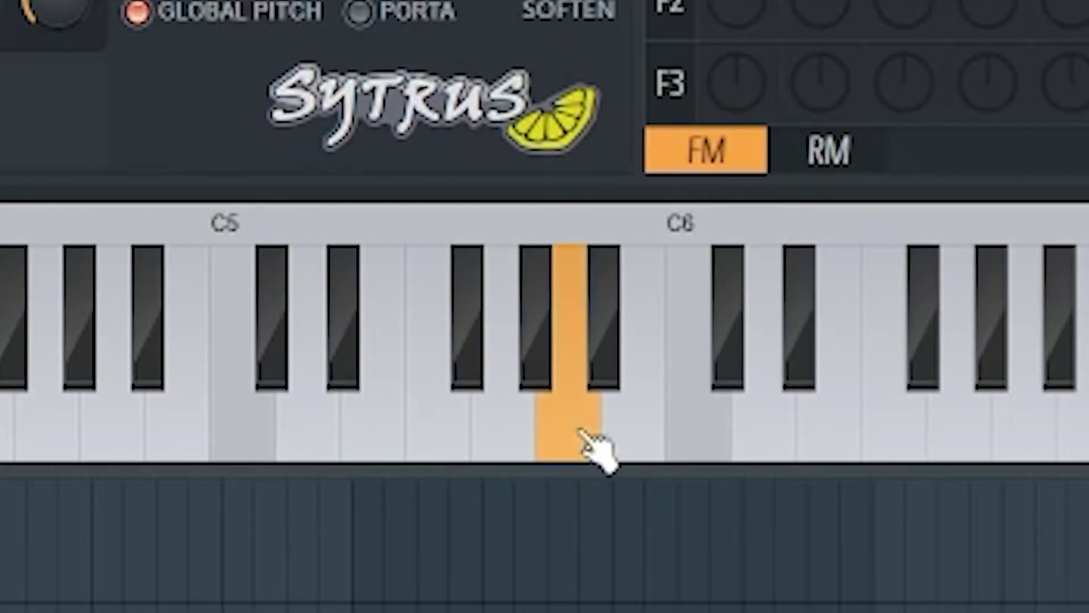
click(645, 438)
click(738, 365)
click(765, 420)
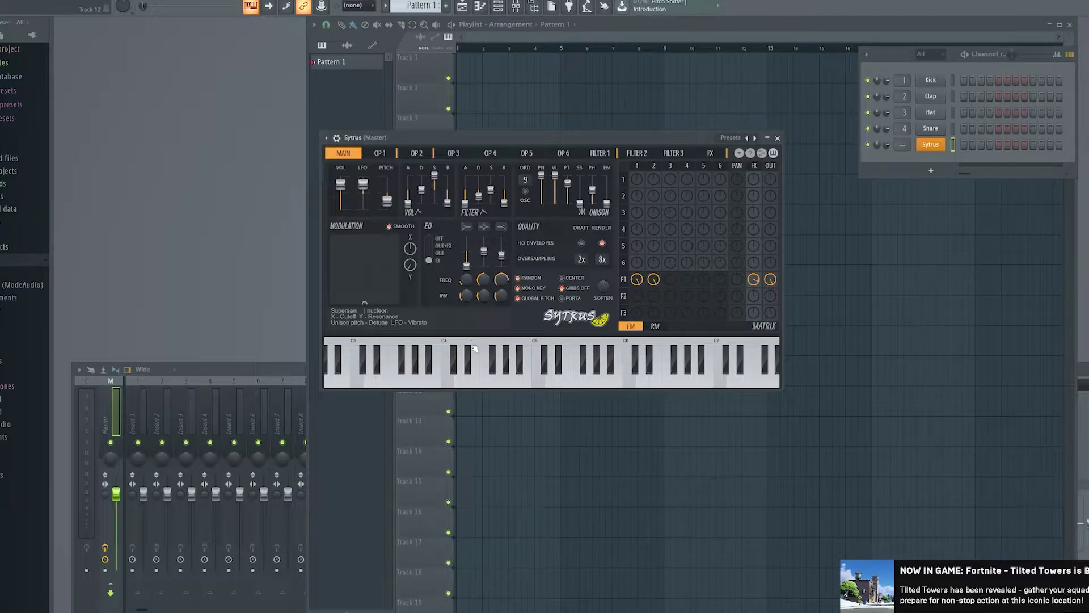
click(493, 387)
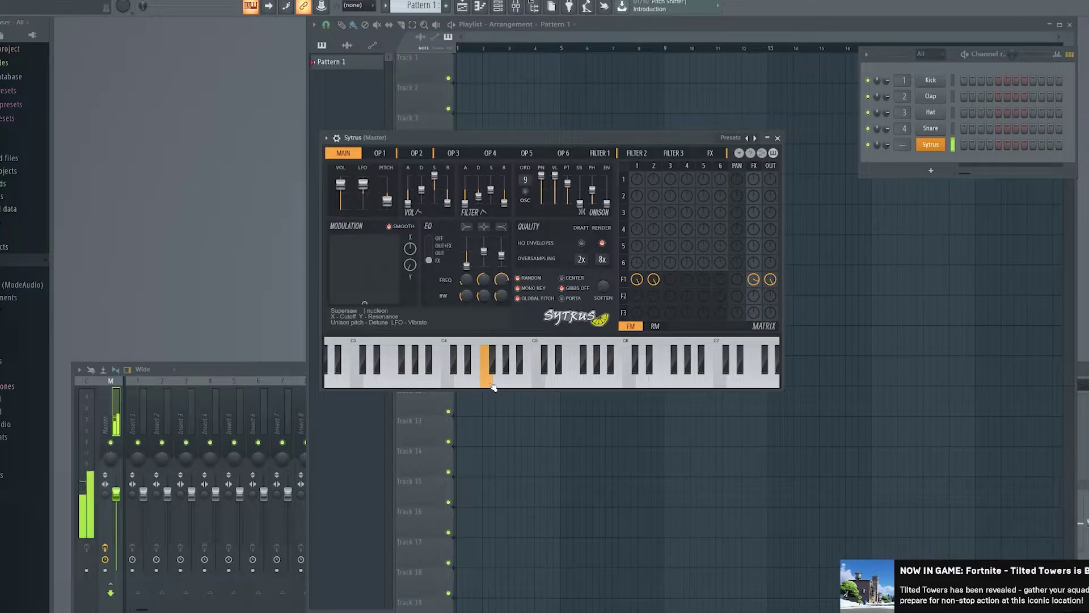
drag(492, 385, 493, 384)
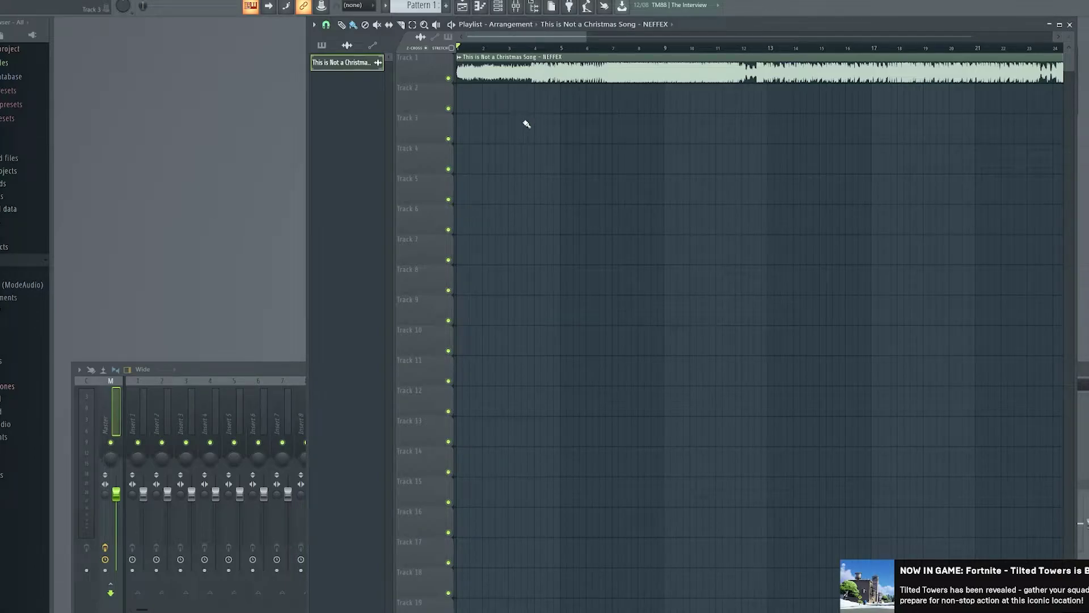
Play the opening bars of the song clip on Track 1 and stop playback.
key(space)
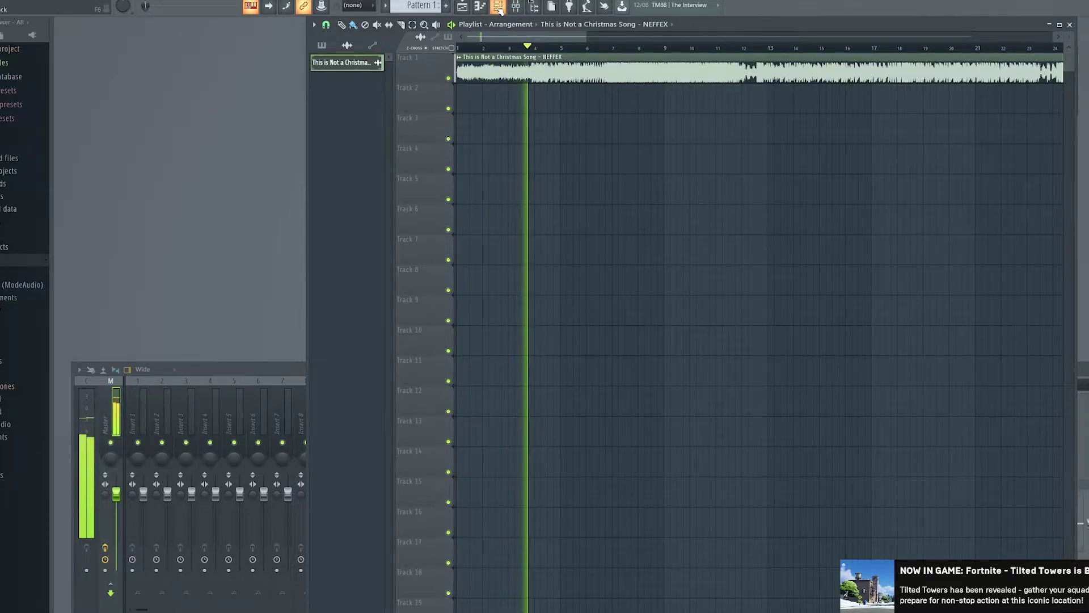
key(space)
Show all channels in the channel rack with Sytrus open, and browse the list of instruments available as new channels.
click(502, 32)
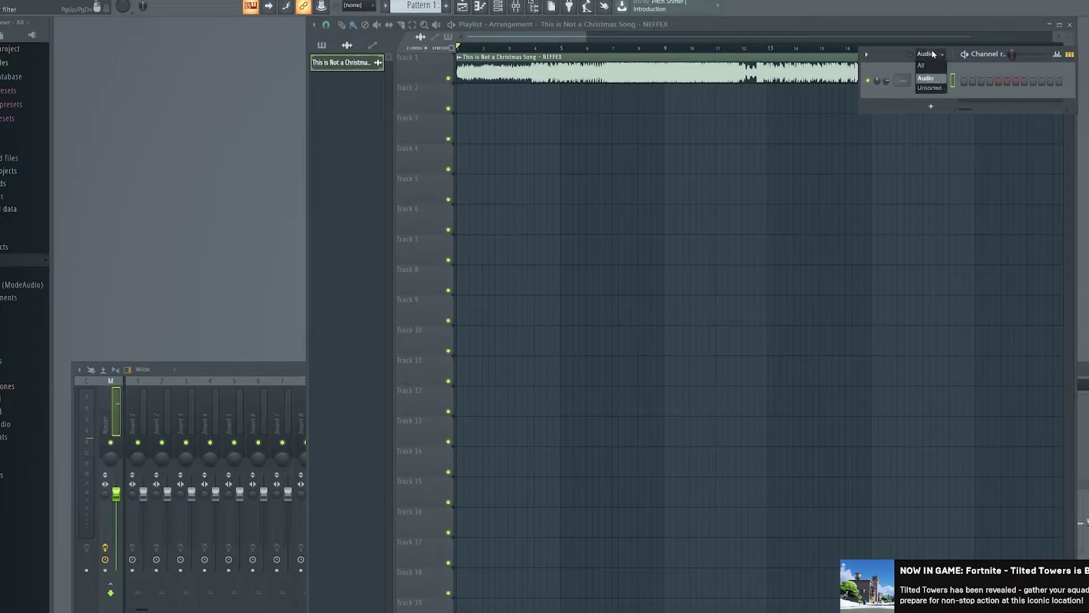
click(931, 145)
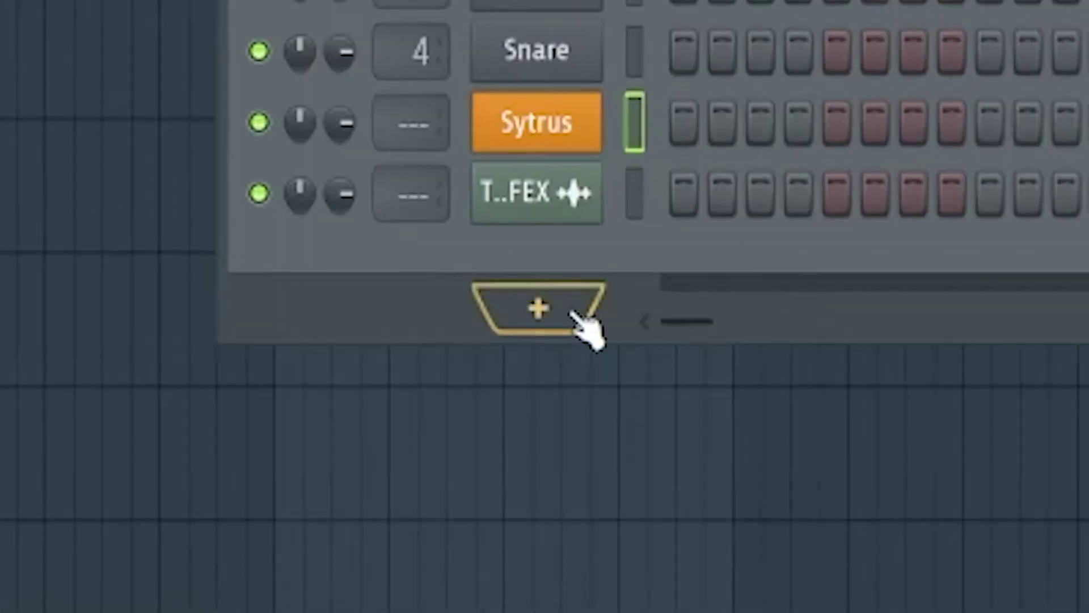
click(931, 186)
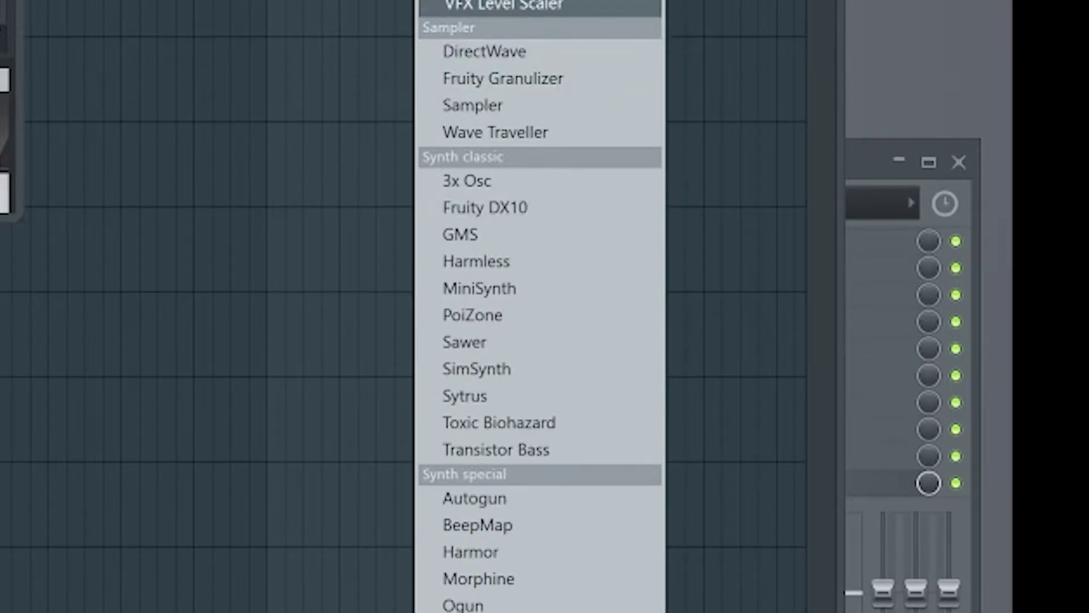
click(887, 62)
Bring the channel rack and the Sytrus window back up over the playlist.
click(453, 54)
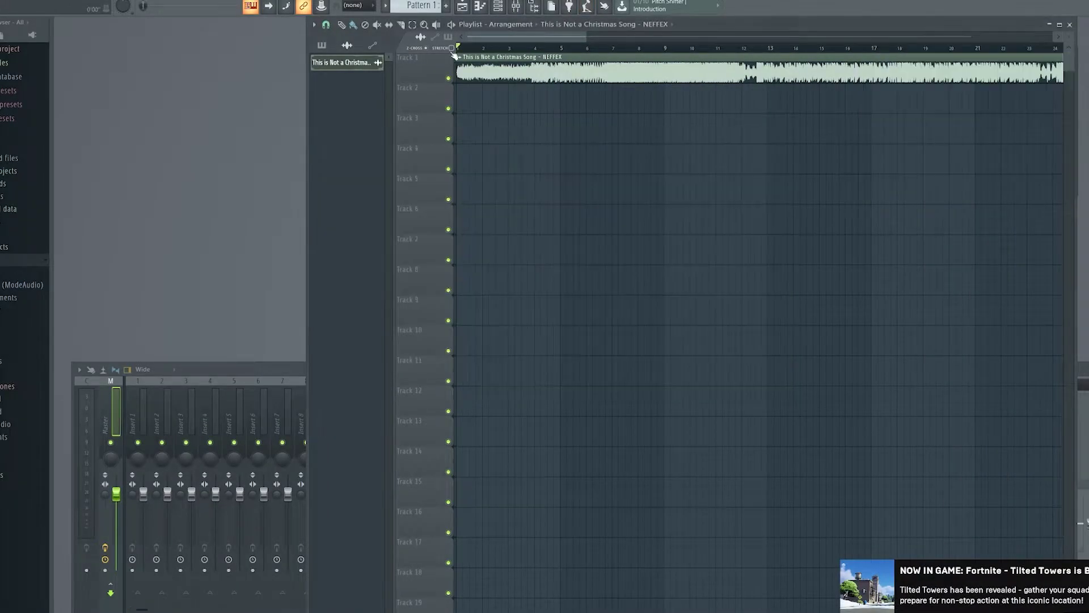
click(500, 10)
click(515, 6)
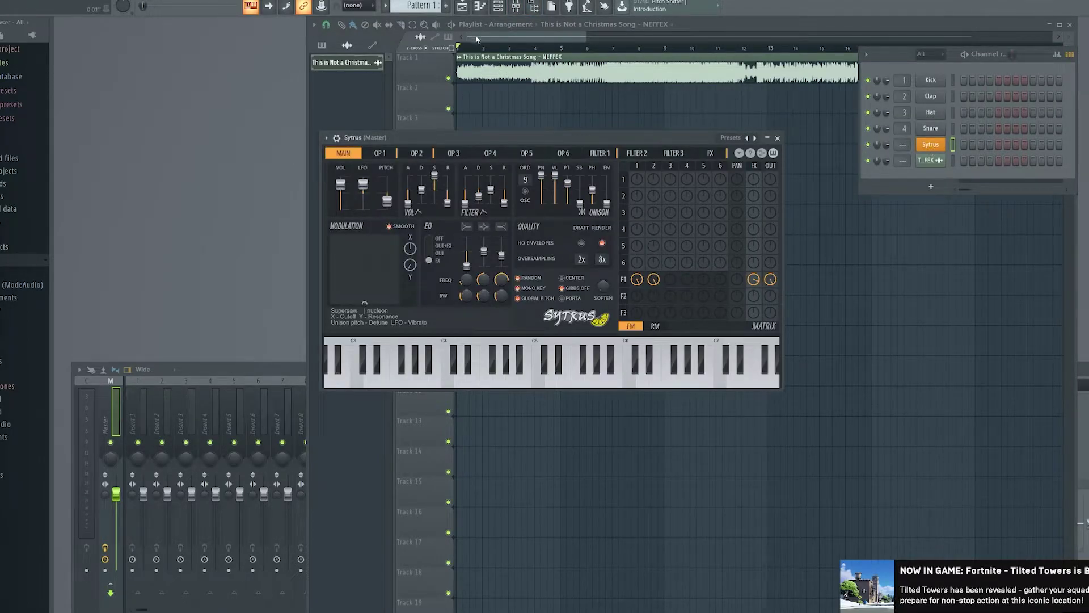
Start the song and test Sytrus notes against it, working from G4 up to D5 and back to C5.
key(space)
click(502, 382)
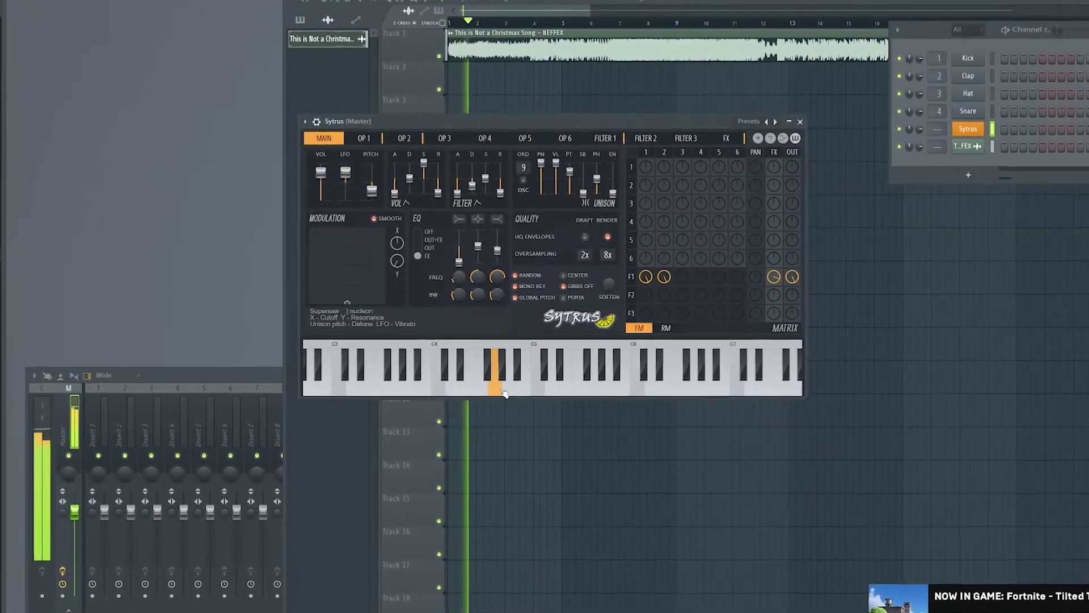
click(514, 381)
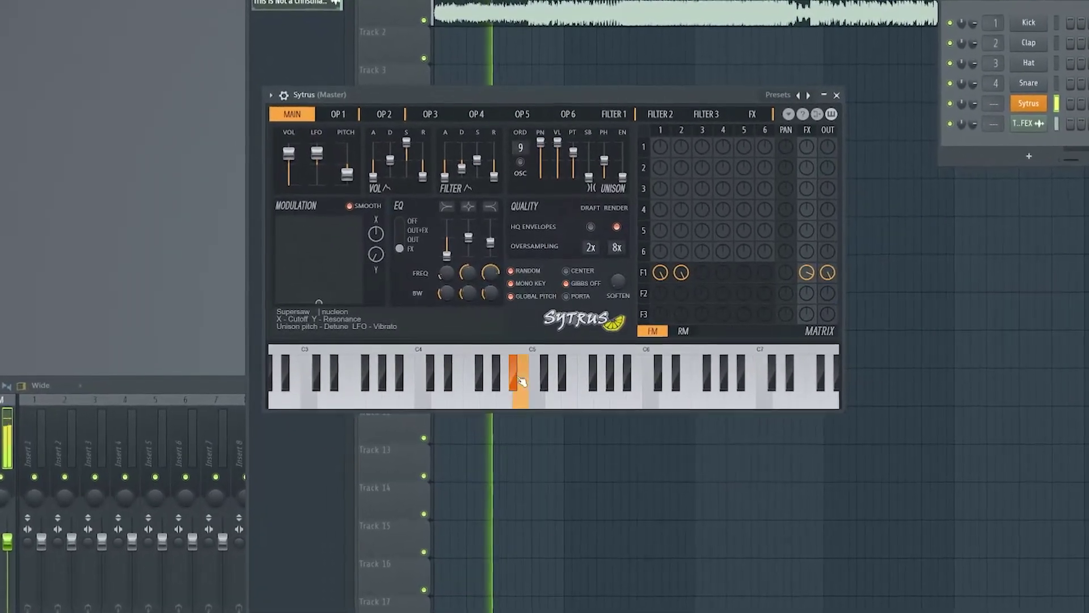
click(538, 406)
click(544, 395)
click(556, 417)
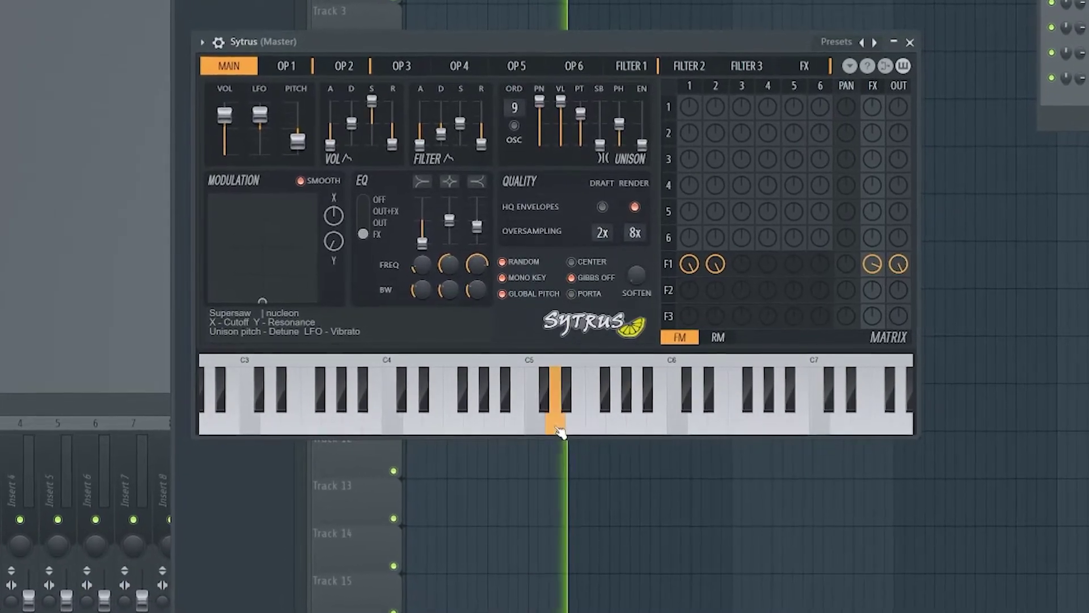
click(536, 425)
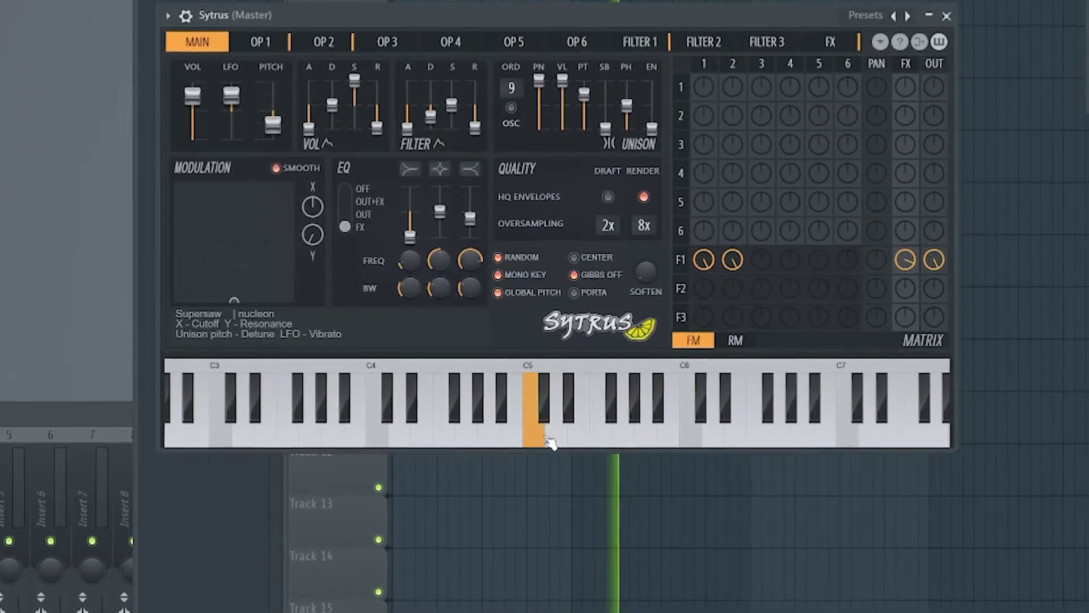
Test descending Sytrus notes against the playing song, from A-sharp 4 through A4, G4 and F4 down to A-sharp 3.
click(504, 408)
click(503, 417)
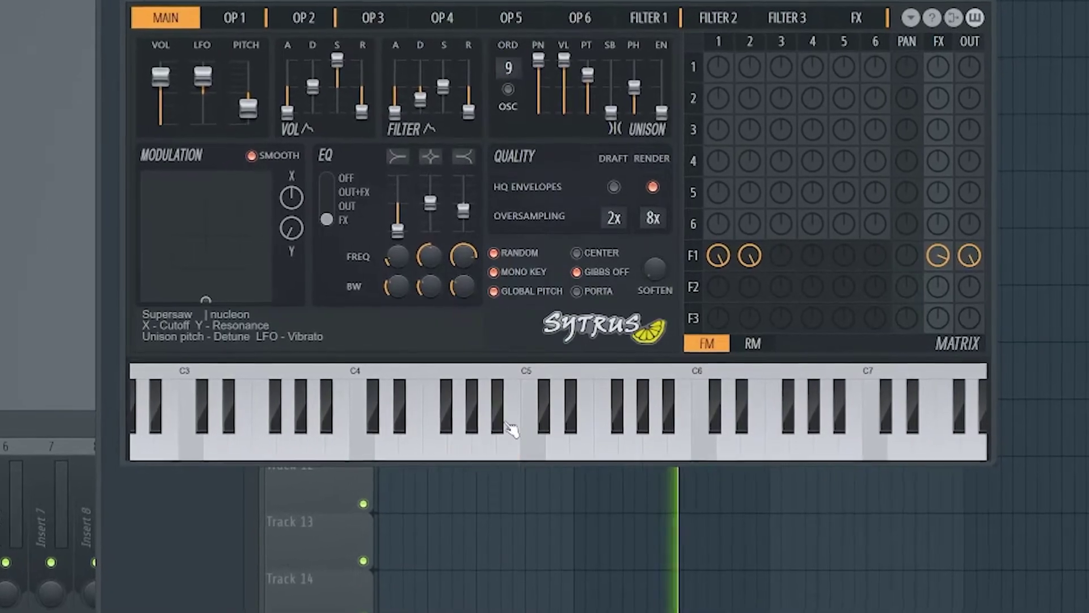
click(500, 427)
click(490, 444)
click(464, 448)
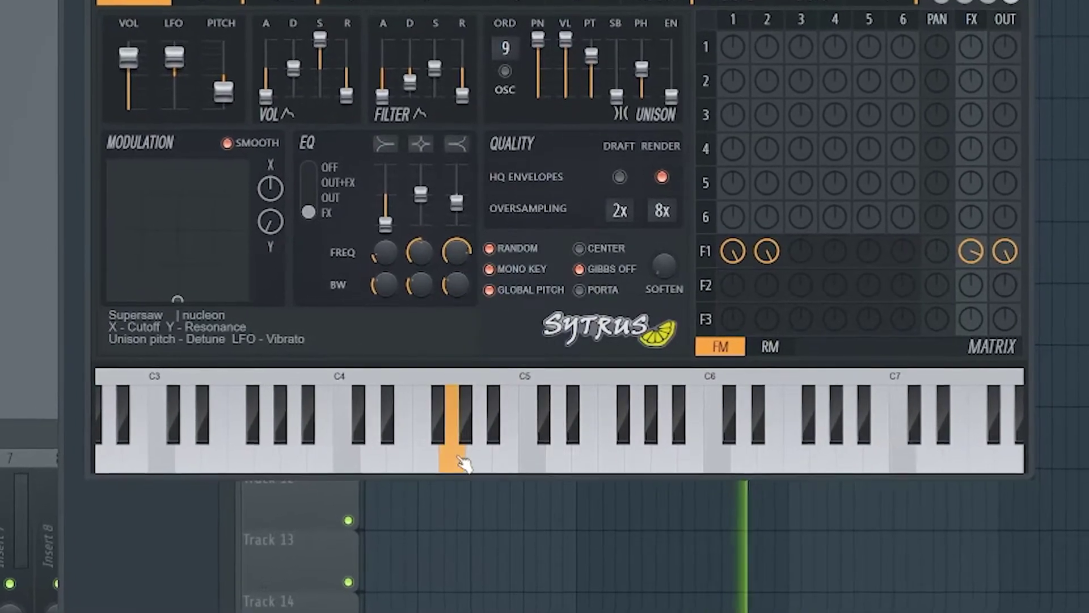
click(419, 468)
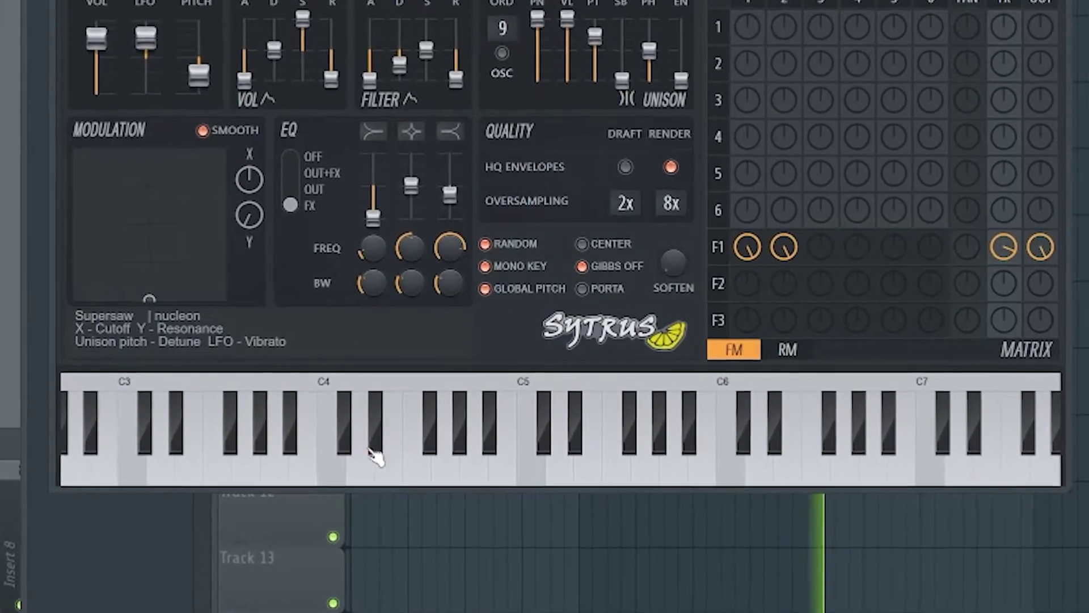
click(373, 461)
click(286, 443)
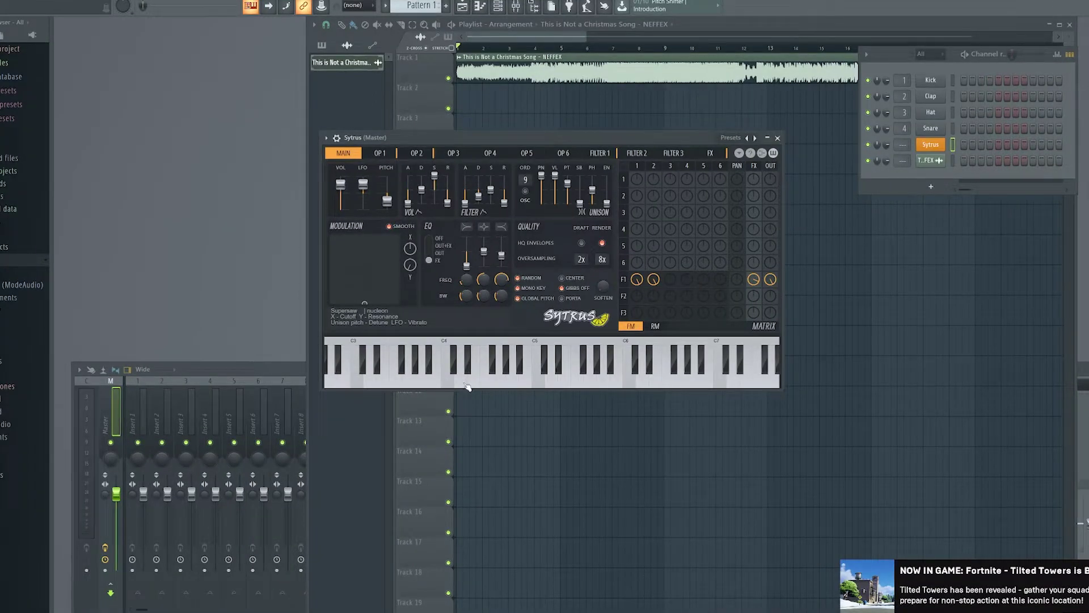
With the song stopped, play Sytrus notes from D4 down to A-sharp 3, and back up through D-sharp 4, F4 and G4 to A-sharp 4.
click(459, 380)
click(446, 380)
click(430, 366)
click(449, 379)
click(460, 380)
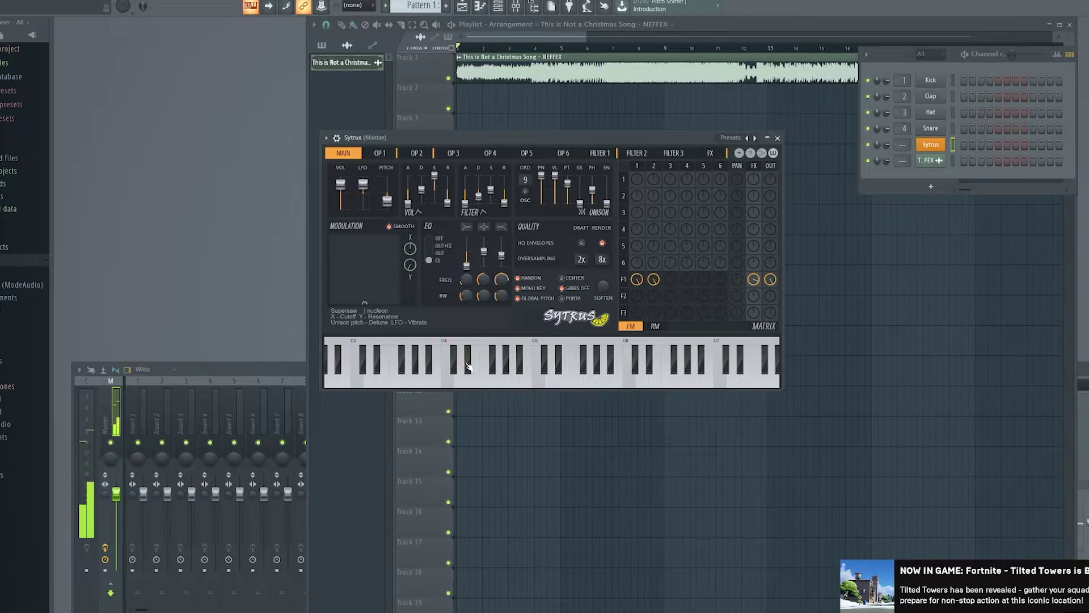
click(468, 366)
click(489, 383)
click(500, 381)
click(521, 368)
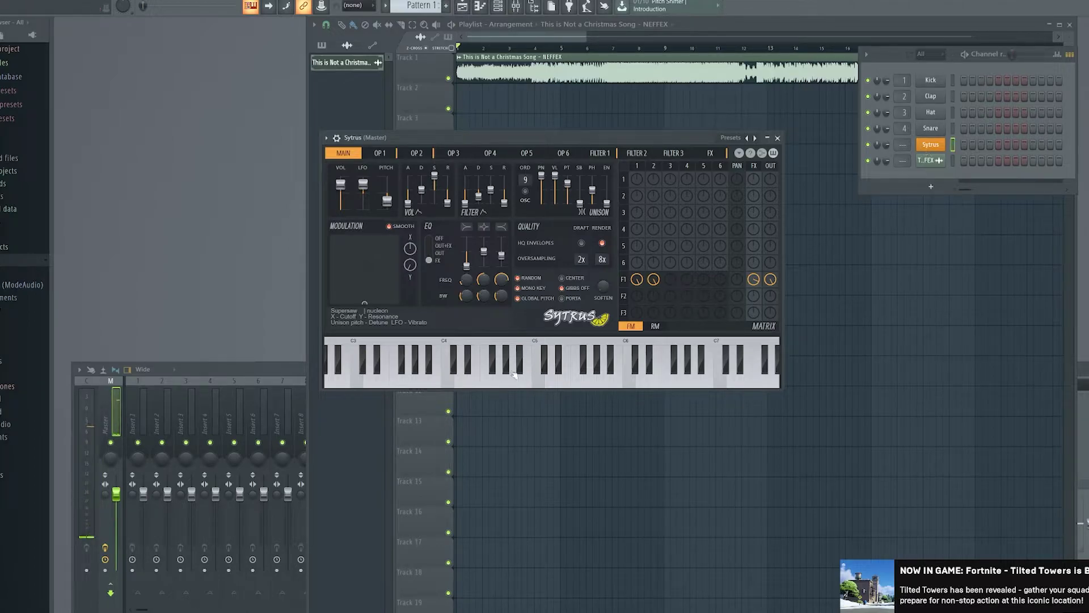
Play A-sharp 4 several times on the Sytrus keyboard, followed by A4, G4 and F4.
click(521, 363)
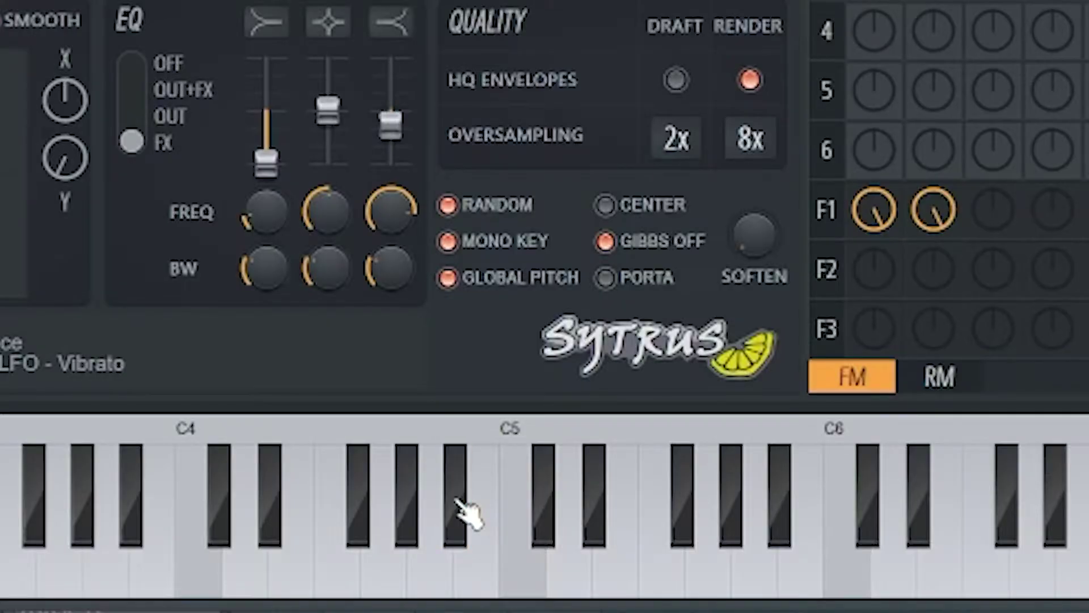
click(521, 363)
click(457, 502)
click(457, 504)
click(419, 585)
click(381, 584)
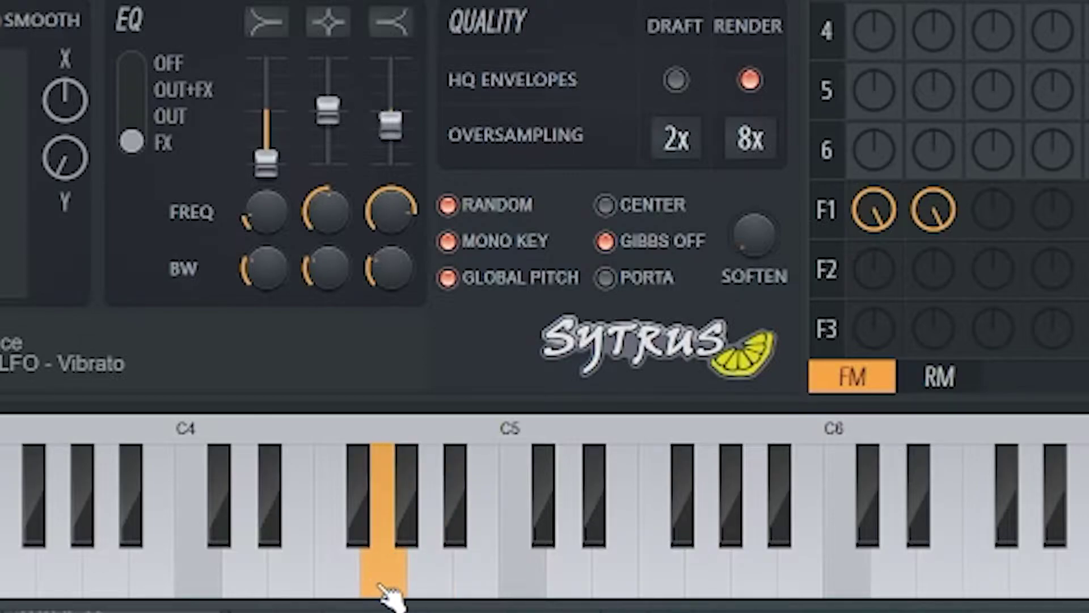
click(335, 576)
Sweep the Sytrus keyboard from F4 up to B4 and test the notes C5, A-sharp 4, A4 and G4, ending on C5.
drag(485, 379, 521, 385)
click(528, 384)
click(521, 368)
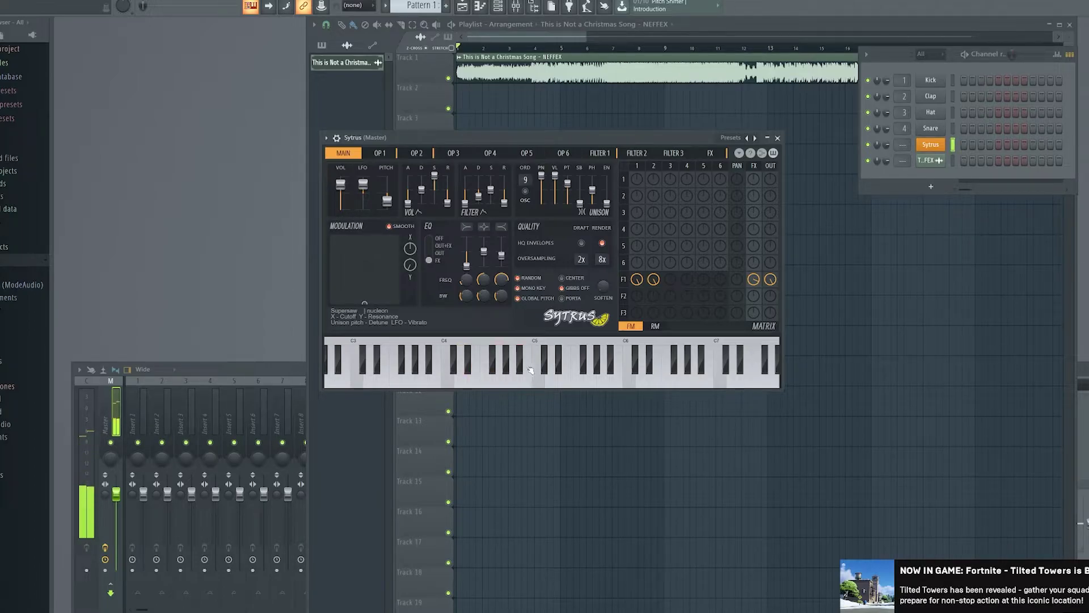
click(542, 381)
click(521, 368)
click(514, 384)
click(502, 384)
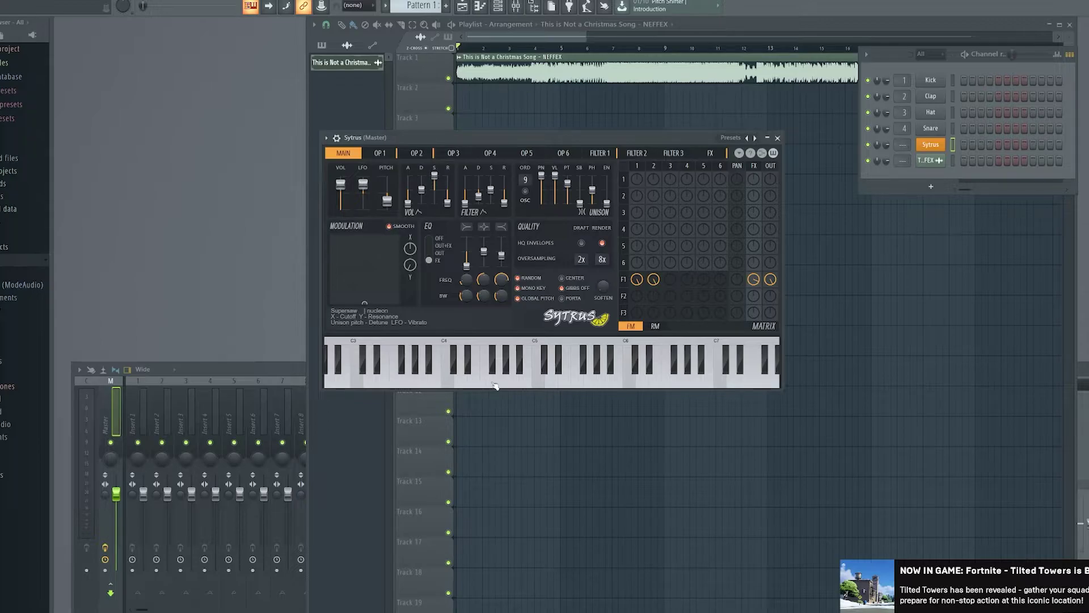
click(541, 385)
right_click(940, 148)
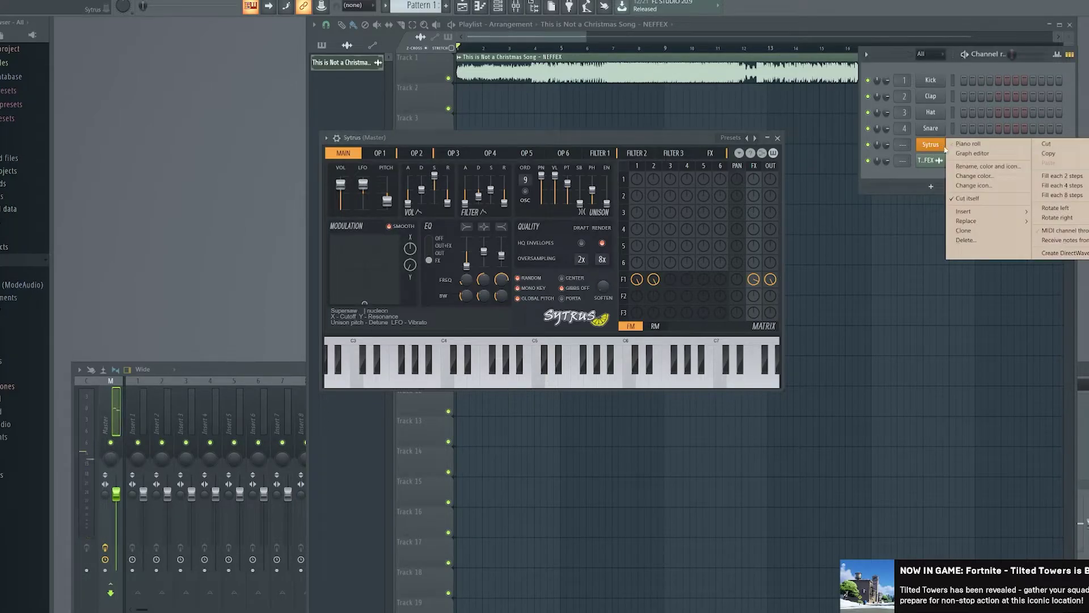
click(933, 149)
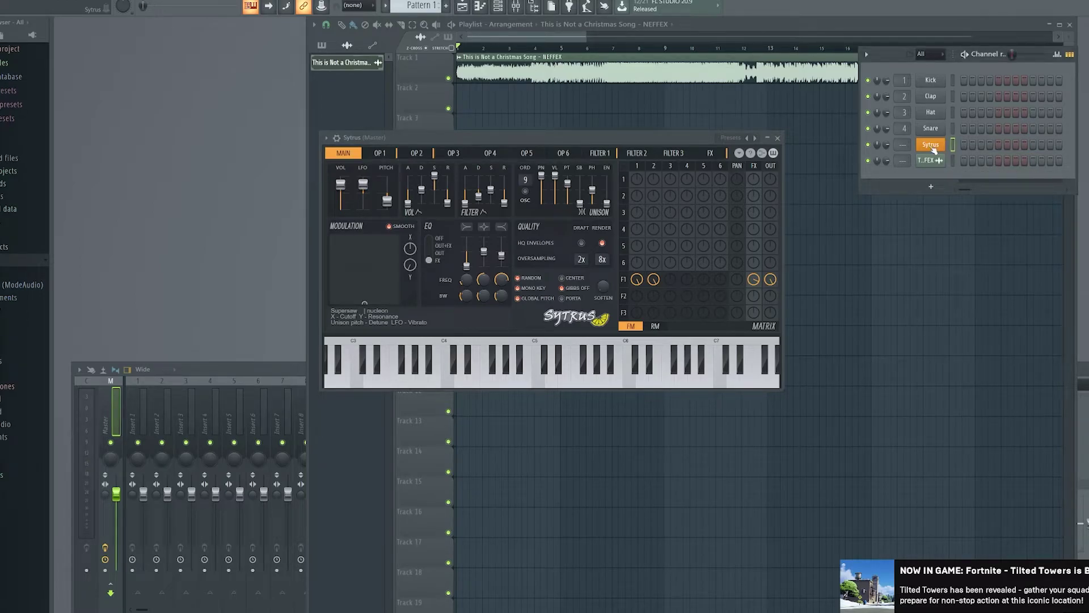
right_click(932, 149)
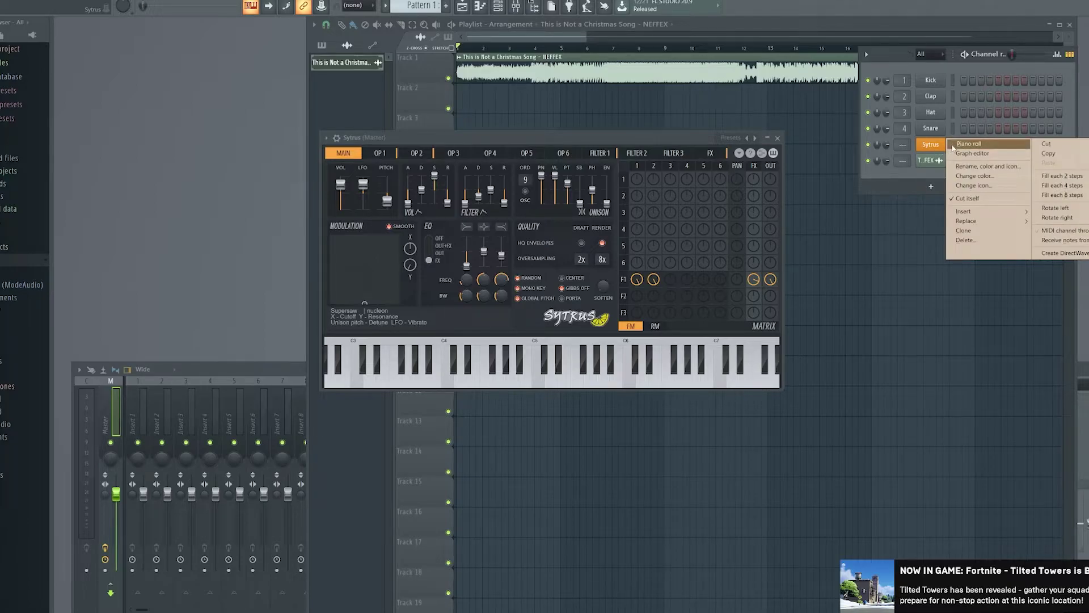
click(933, 148)
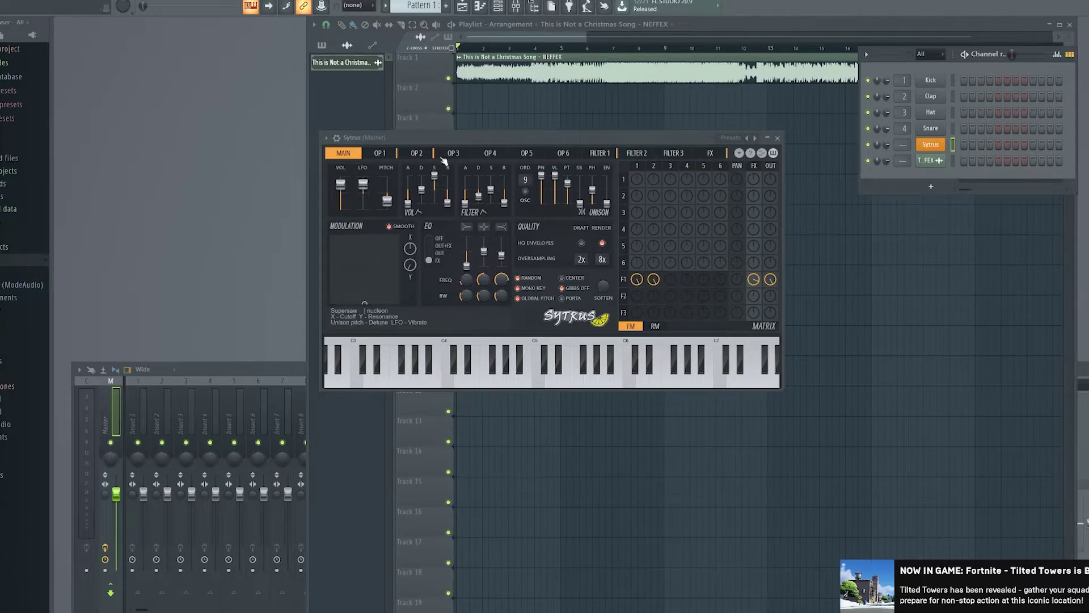
Open the piano roll for the Sytrus channel, audition the A-sharp 5 key and play the pattern.
click(337, 138)
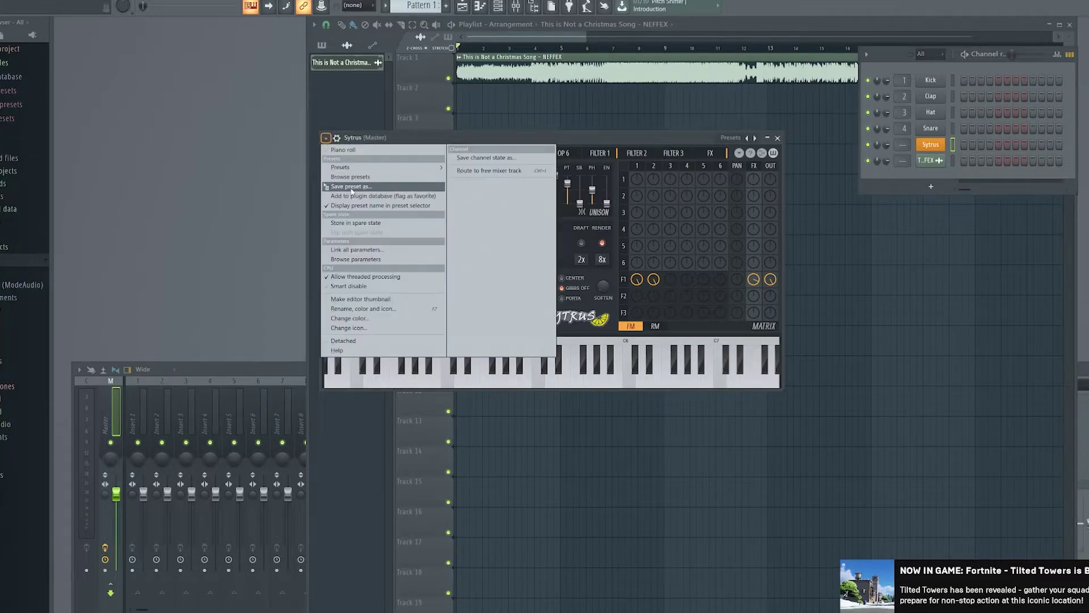
mouse_move(432, 167)
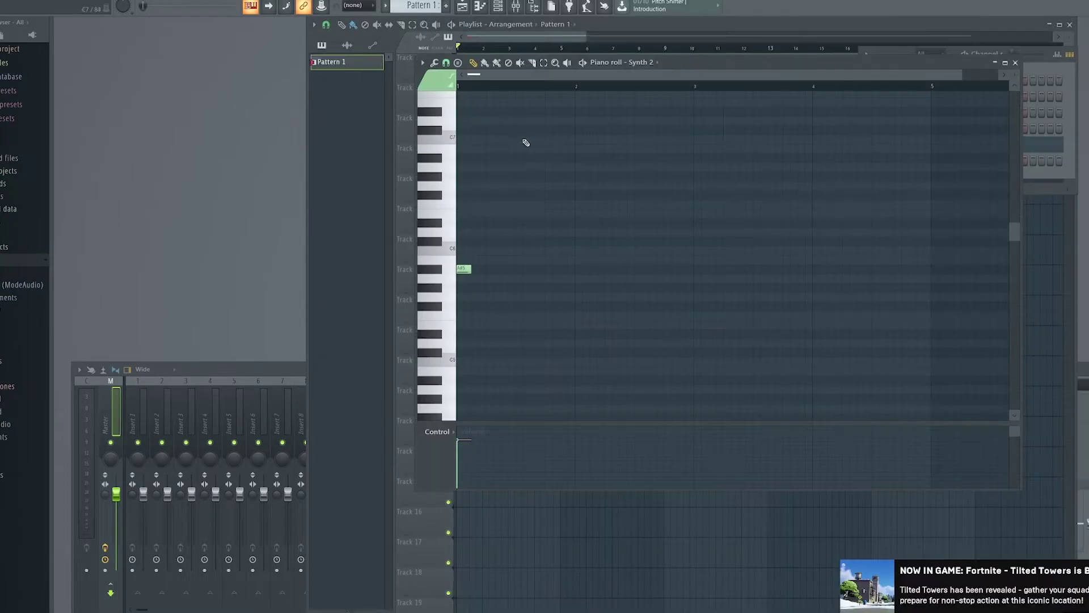
click(450, 272)
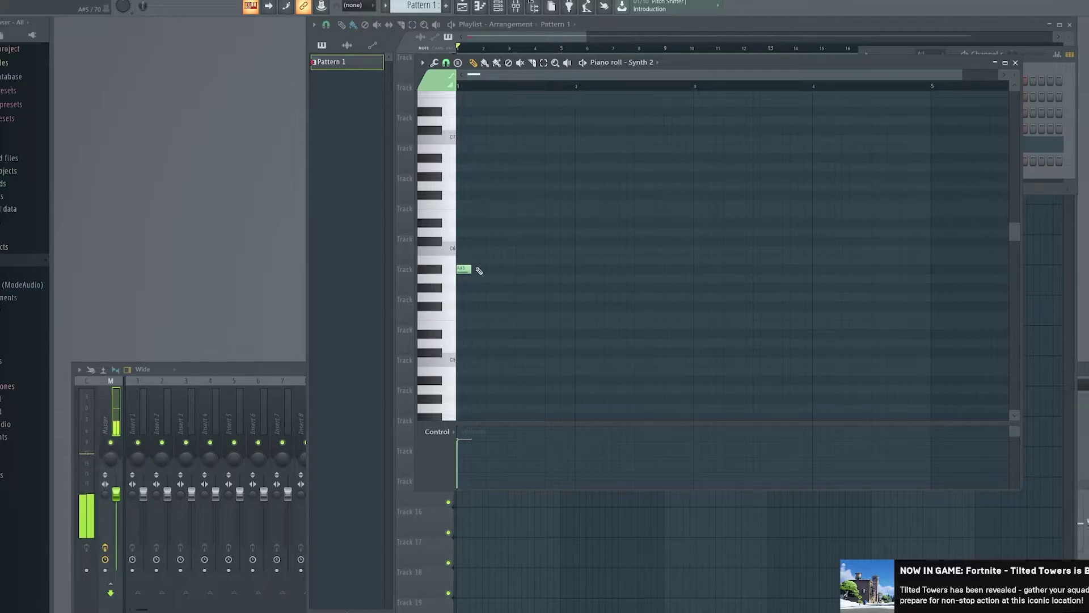
key(space)
Lengthen the first note to one bar, move it up an octave to A-sharp 6 and play it back.
key(space)
drag(470, 268, 577, 270)
drag(505, 270, 505, 158)
key(space)
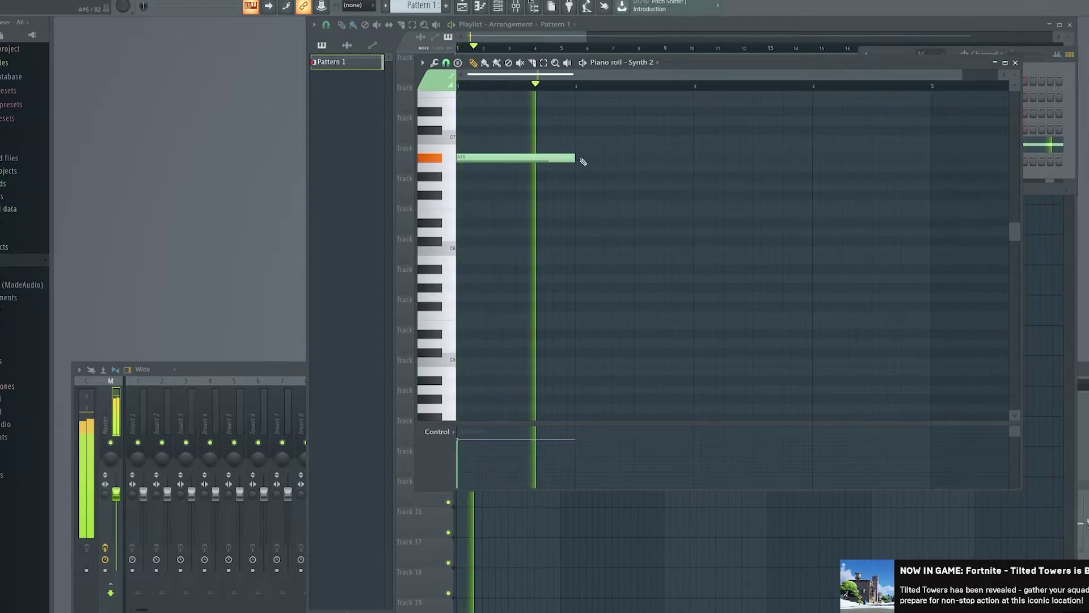
Shorten the A-sharp 6 note to half a bar, add A6, A-sharp 6 and F6 after it, and move A6 half a beat later.
key(space)
drag(577, 157, 538, 167)
key(space)
key(space)
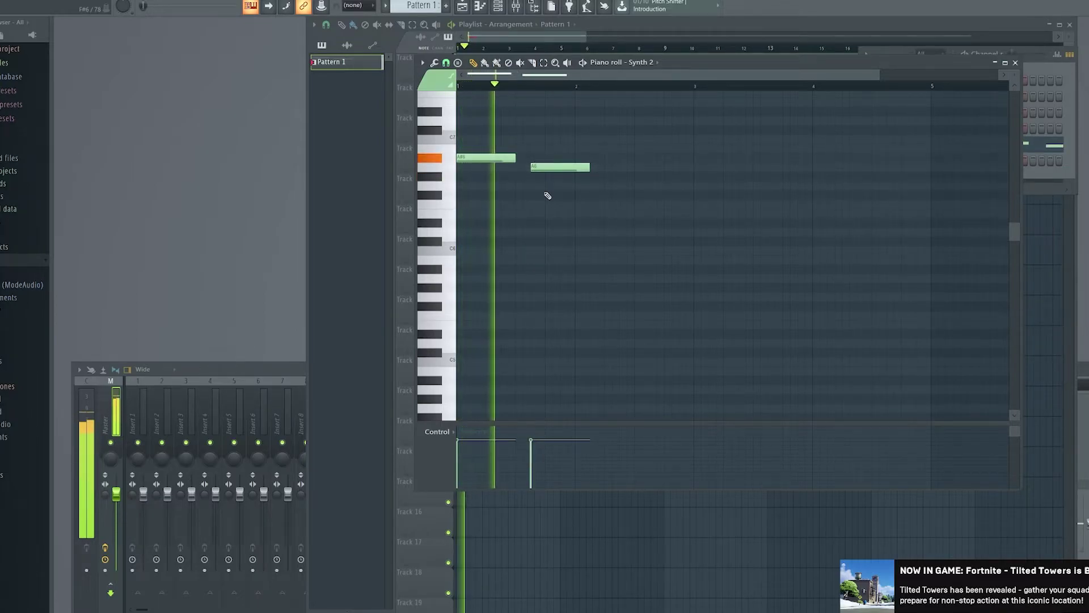
key(space)
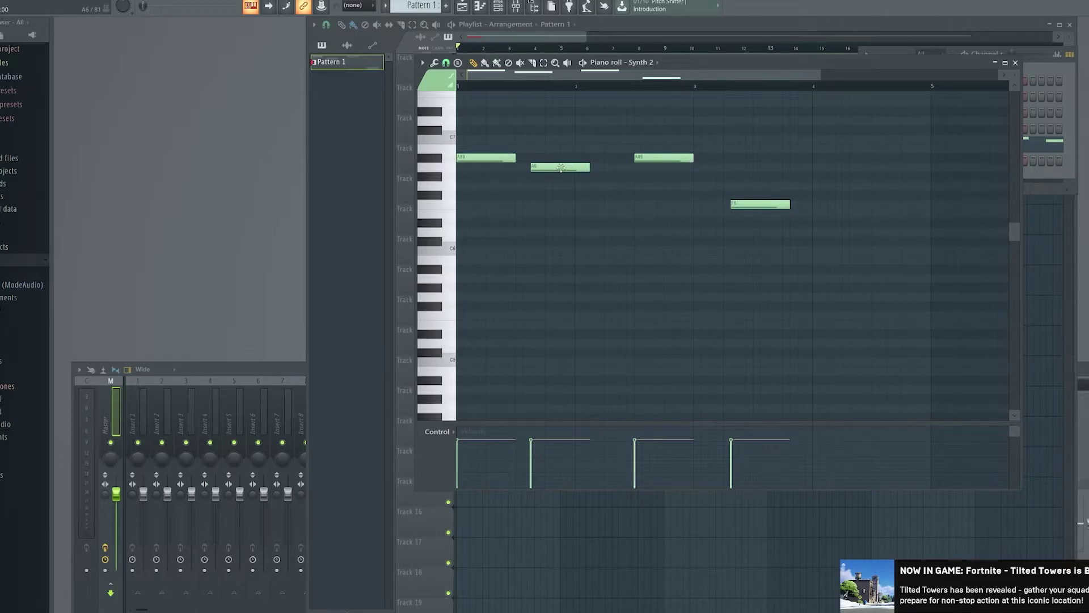
drag(560, 167, 575, 167)
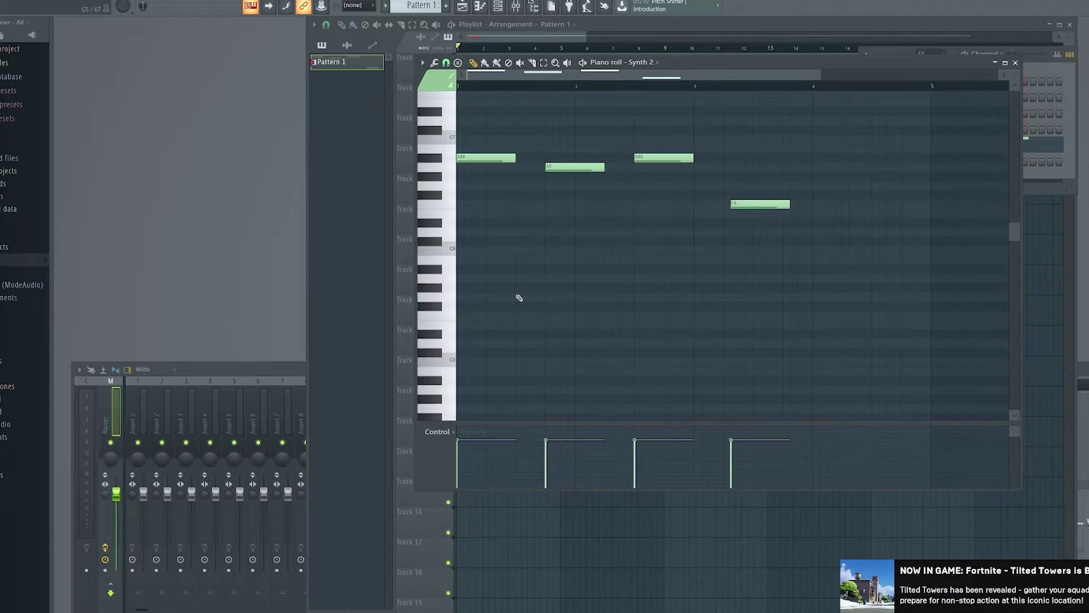
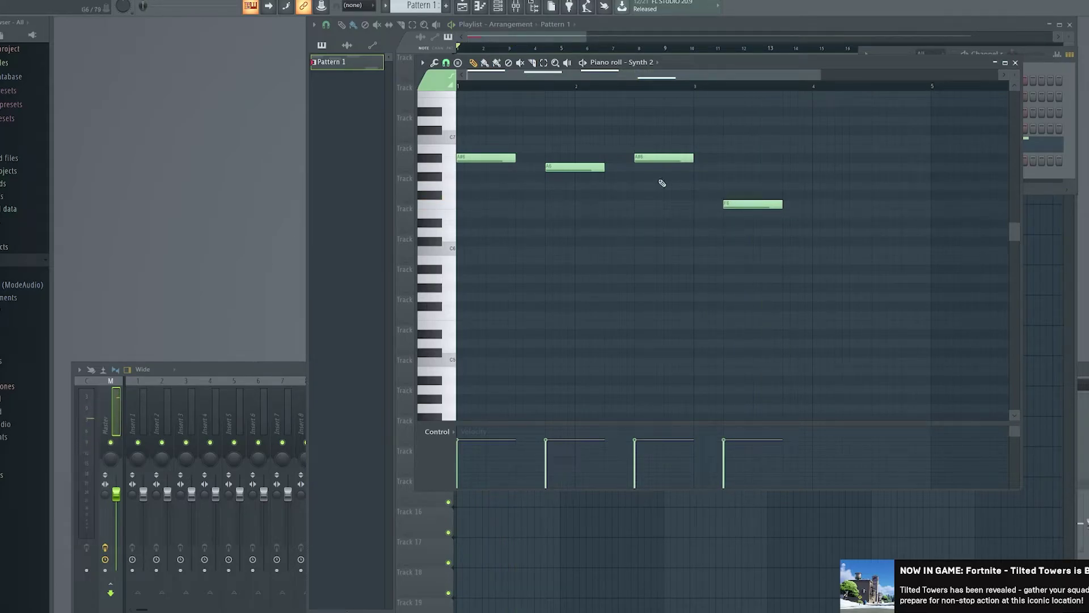
Stack C7, D7, D-sharp 7 and F7 notes above the first A-sharp 6 note at the start of bar 1.
scroll(480, 215, up, 5)
scroll(487, 227, down, 4)
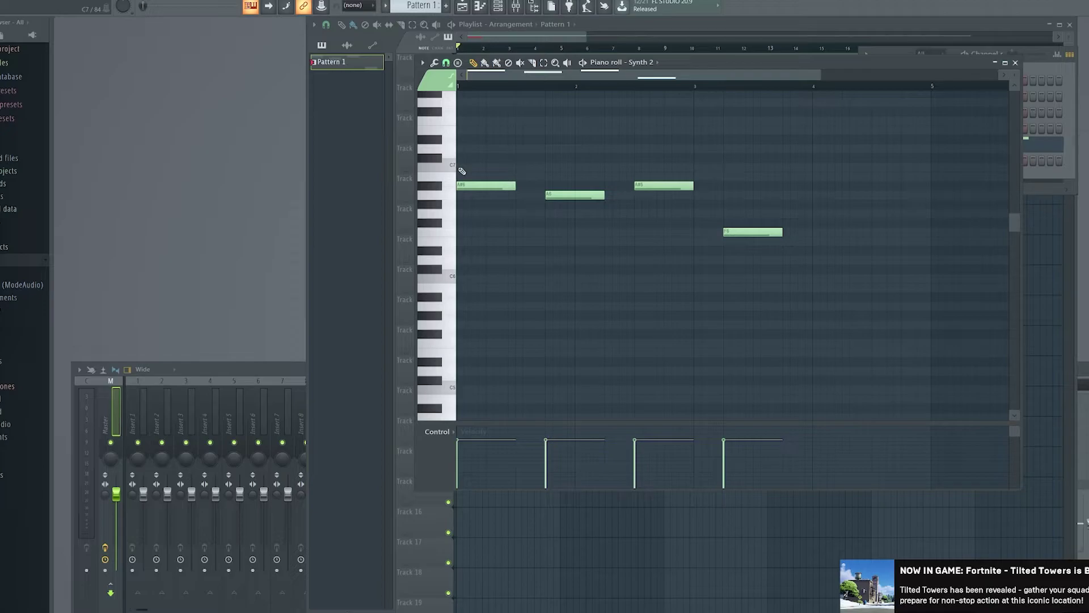
click(462, 167)
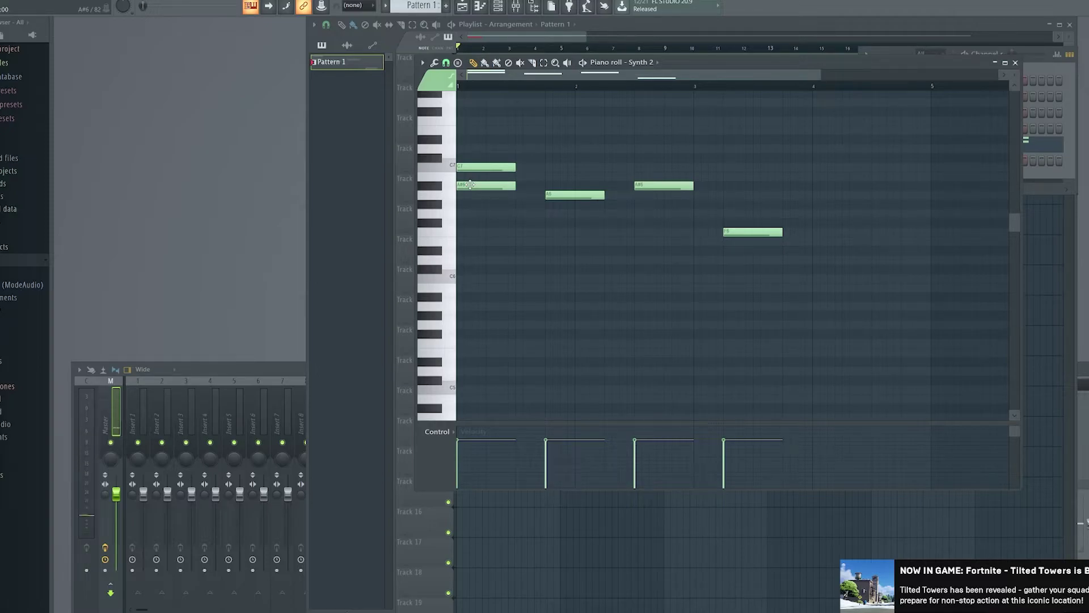
click(470, 185)
click(470, 167)
click(465, 150)
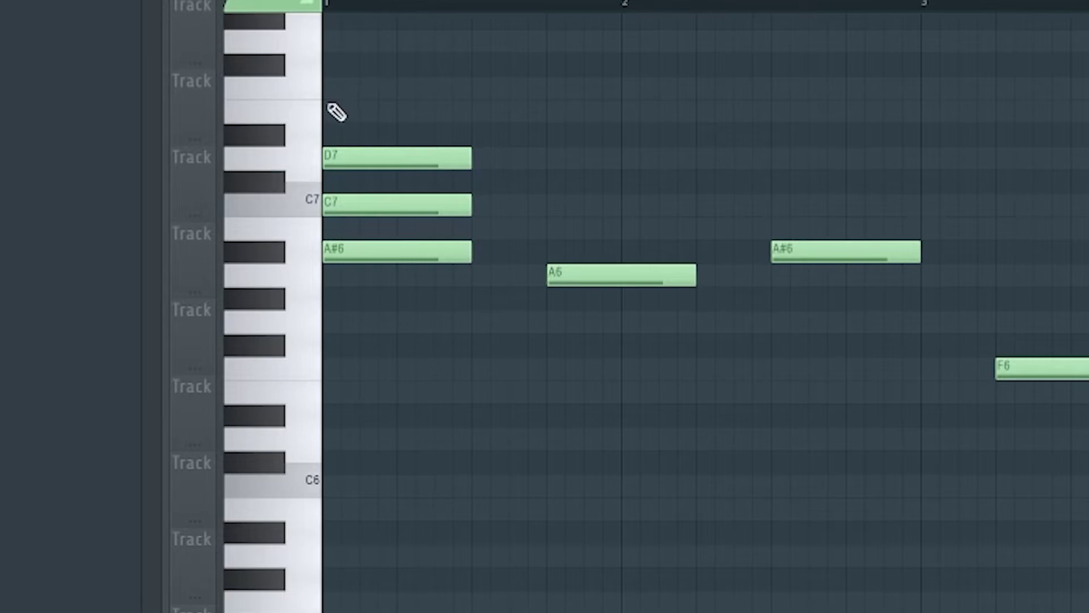
click(341, 135)
click(331, 89)
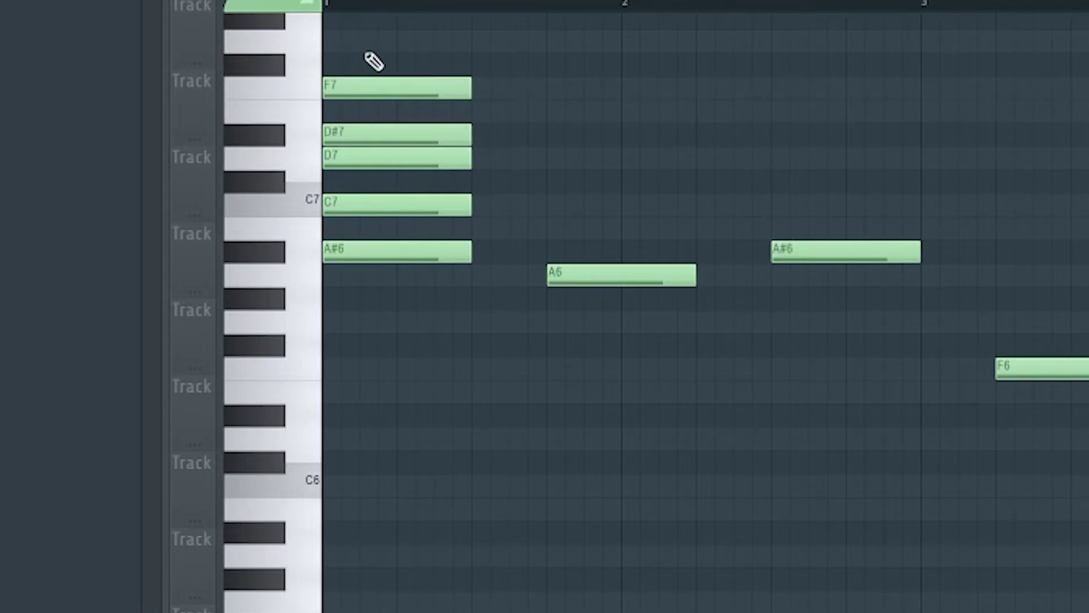
Complete the scale stack at the start of bar 1 with G7, A7 and A-sharp 7 notes.
scroll(352, 142, up, 5)
click(341, 272)
drag(398, 278, 372, 248)
click(352, 185)
drag(370, 188, 335, 214)
click(337, 160)
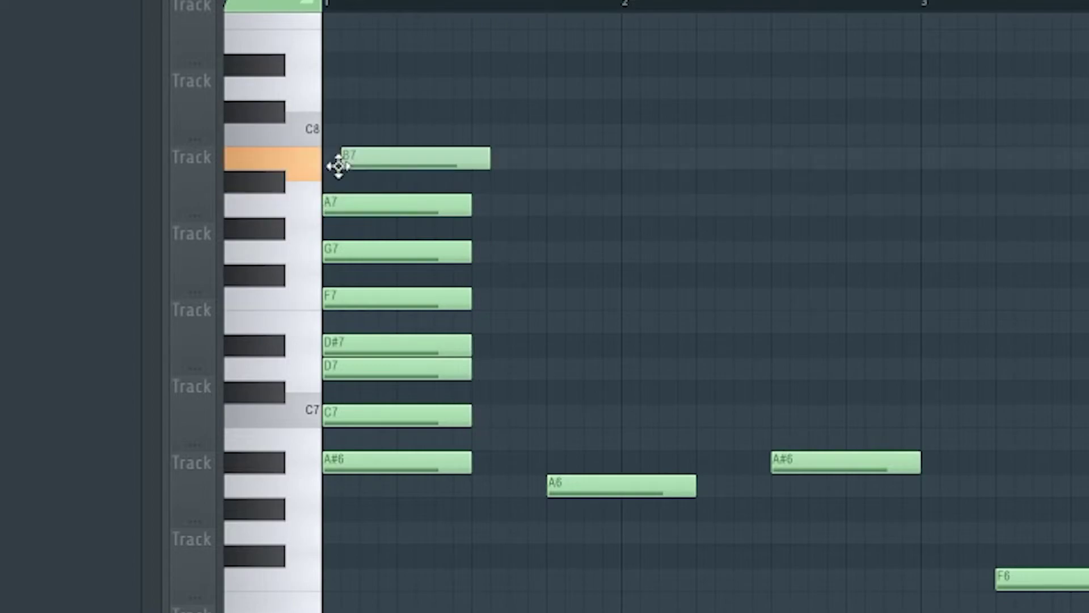
drag(363, 165, 333, 187)
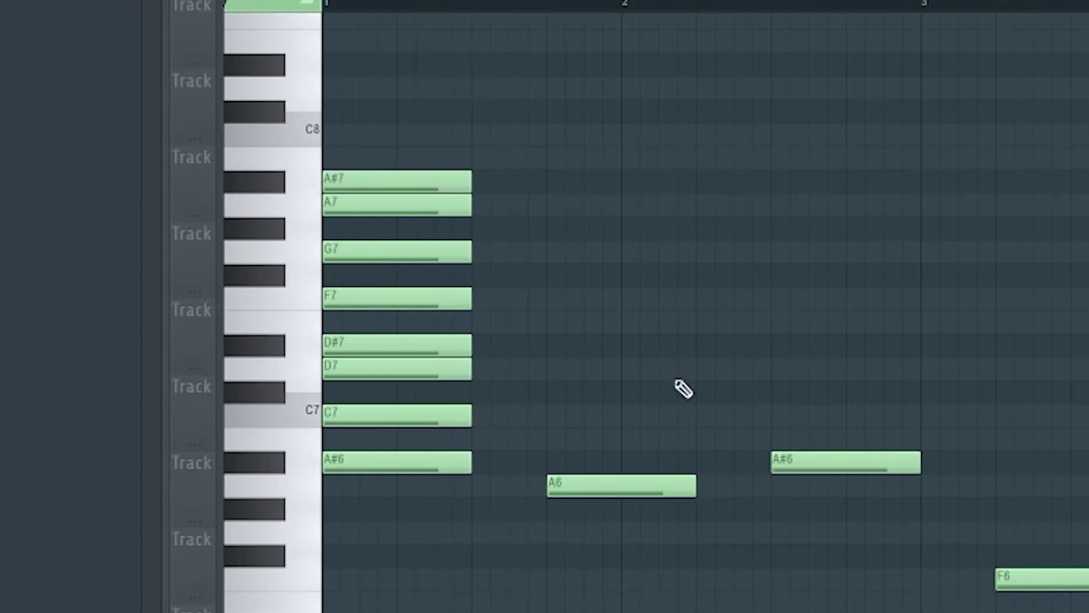
Delete the A6, A-sharp 6 and F6 notes following the stack and audition its notes from D-sharp 7 up to A-sharp 7.
right_click(912, 468)
right_click(675, 492)
right_click(1027, 586)
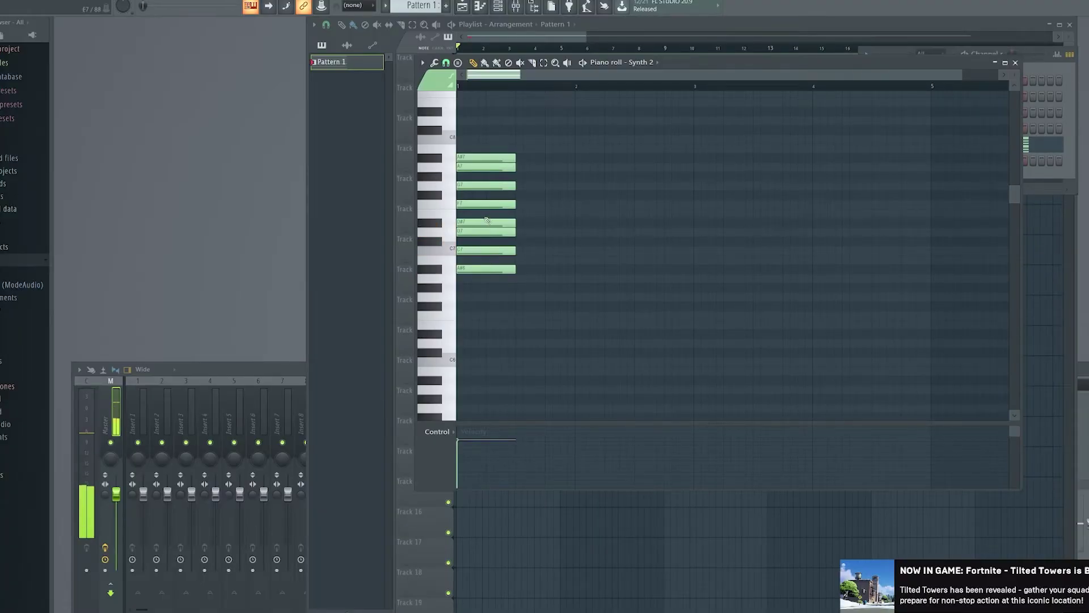
click(483, 222)
click(484, 204)
click(484, 186)
click(484, 168)
click(486, 158)
Spread the stacked notes C7 to A-sharp 7 into an ascending staircase, each starting half a bar after the previous one.
drag(461, 248, 529, 250)
drag(473, 226, 592, 226)
drag(473, 223, 650, 222)
drag(462, 204, 699, 207)
drag(462, 186, 758, 185)
drag(461, 167, 901, 158)
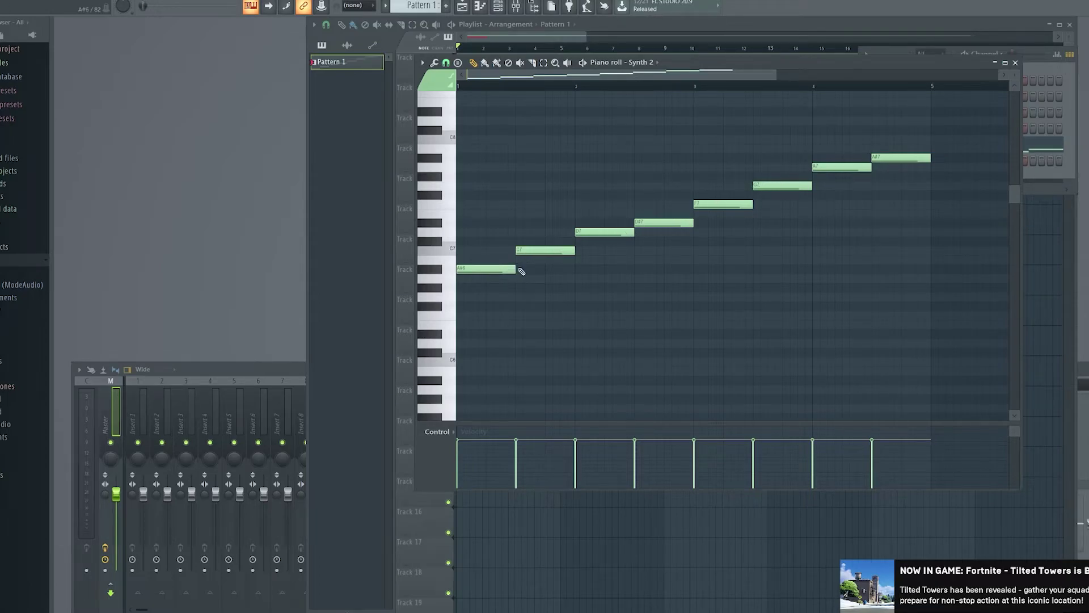
Bring the playlist forward and view the channel settings of the song's audio clip.
click(556, 519)
right_click(582, 511)
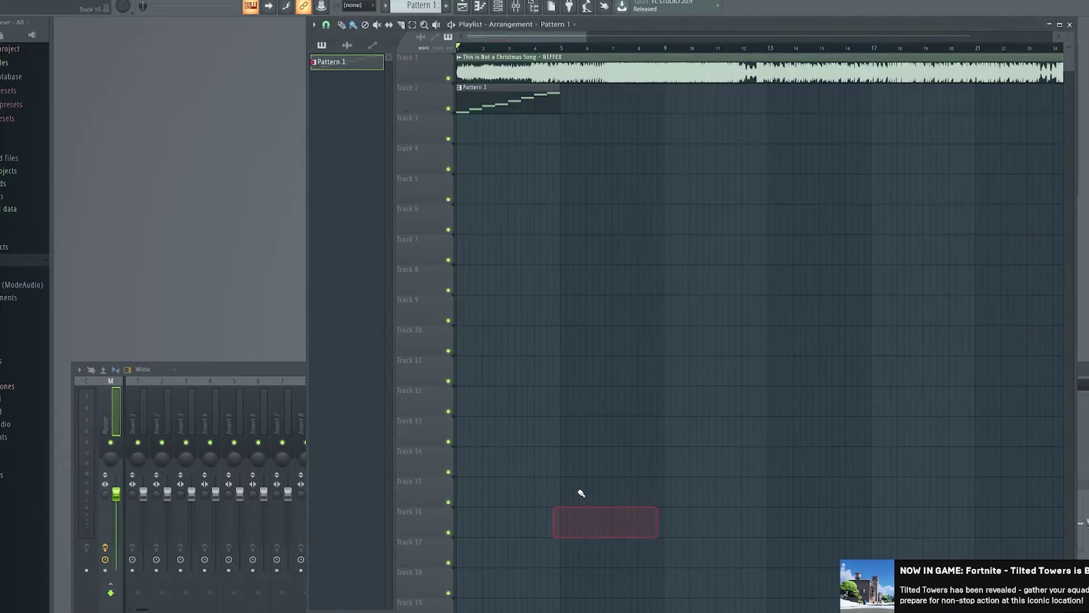
click(471, 69)
double_click(472, 69)
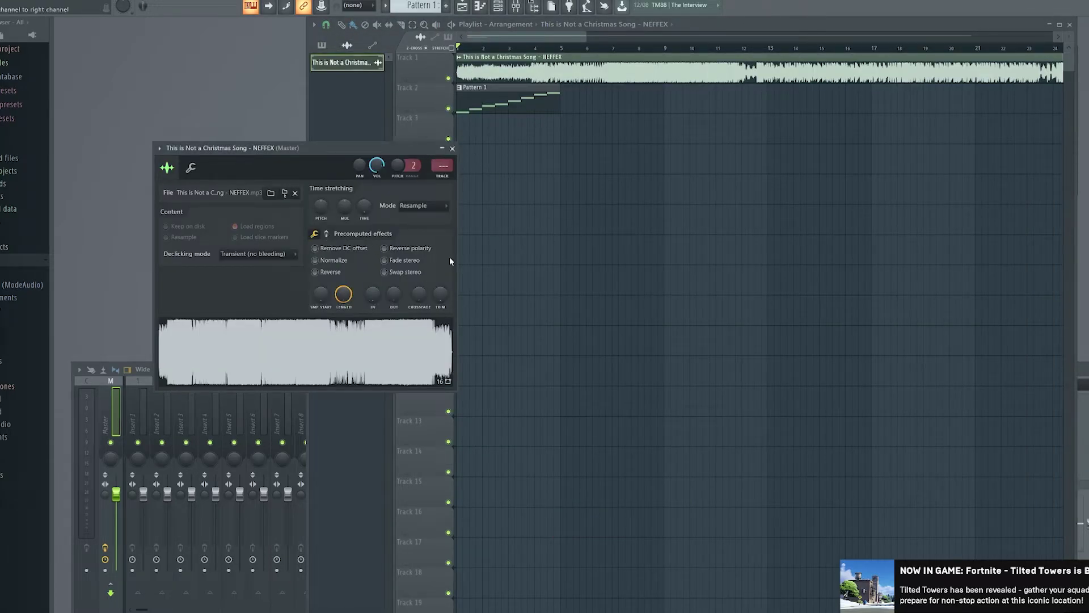
click(578, 201)
right_click(578, 201)
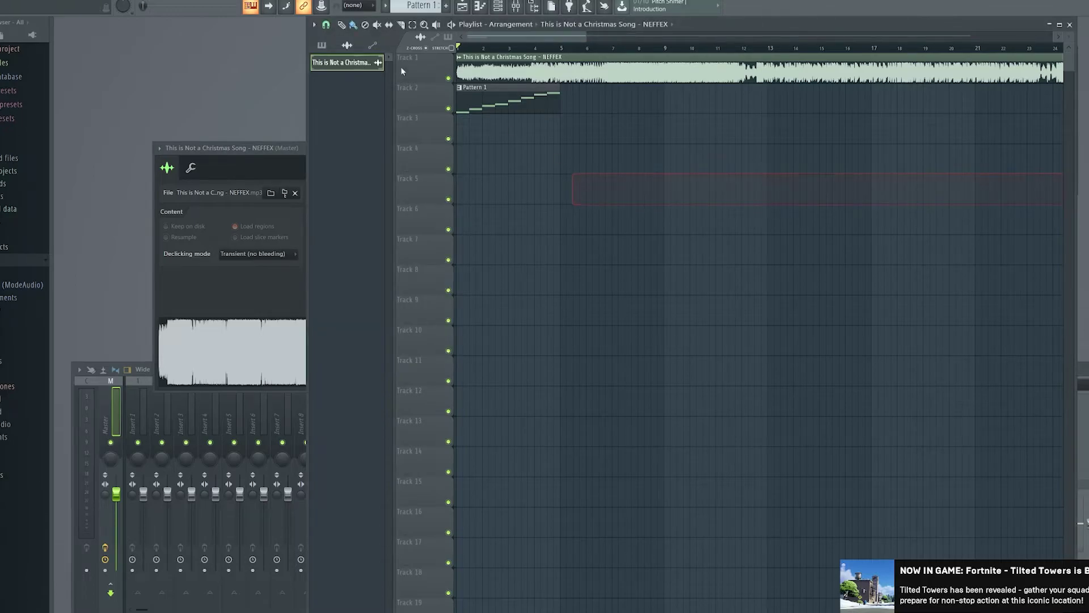
Mute playlist track 2 with the Pattern 1 clip and play the song's audio alone.
click(448, 109)
right_click(527, 47)
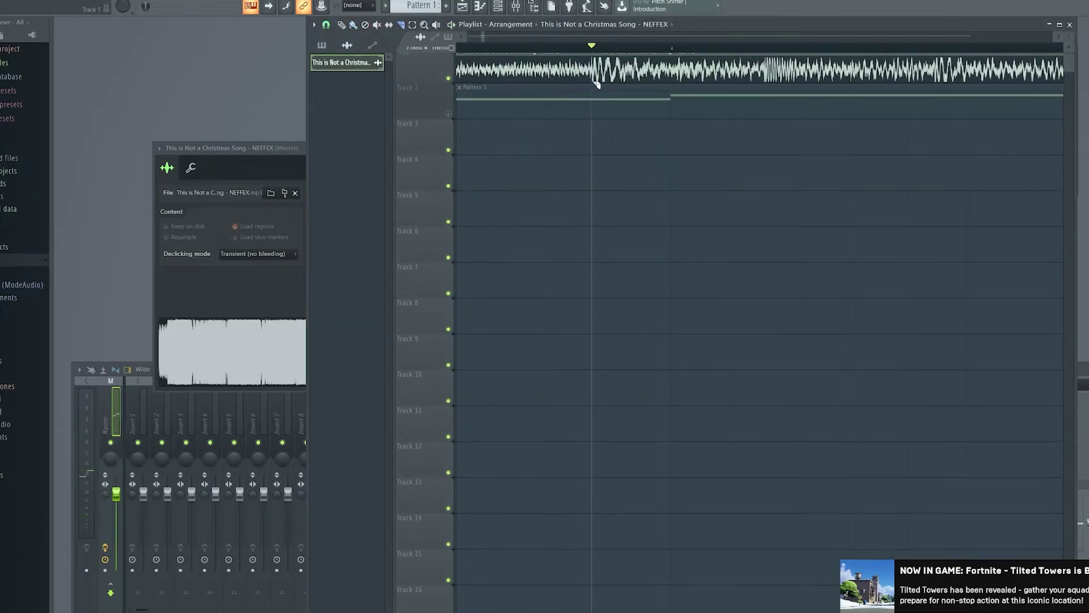
scroll(593, 48, down, 5)
key(space)
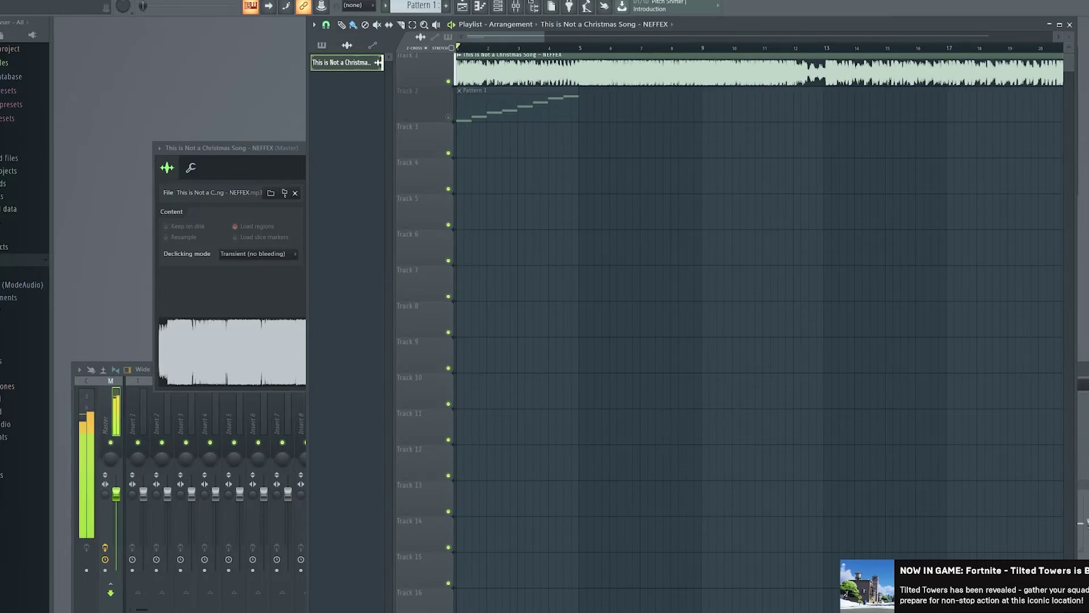
scroll(513, 114, down, 4)
key(space)
Open Pattern 1's notes, delete the long closing A-sharp 7, copy the phrase from bar 5 to bar 9 an octave lower, and play it.
double_click(476, 102)
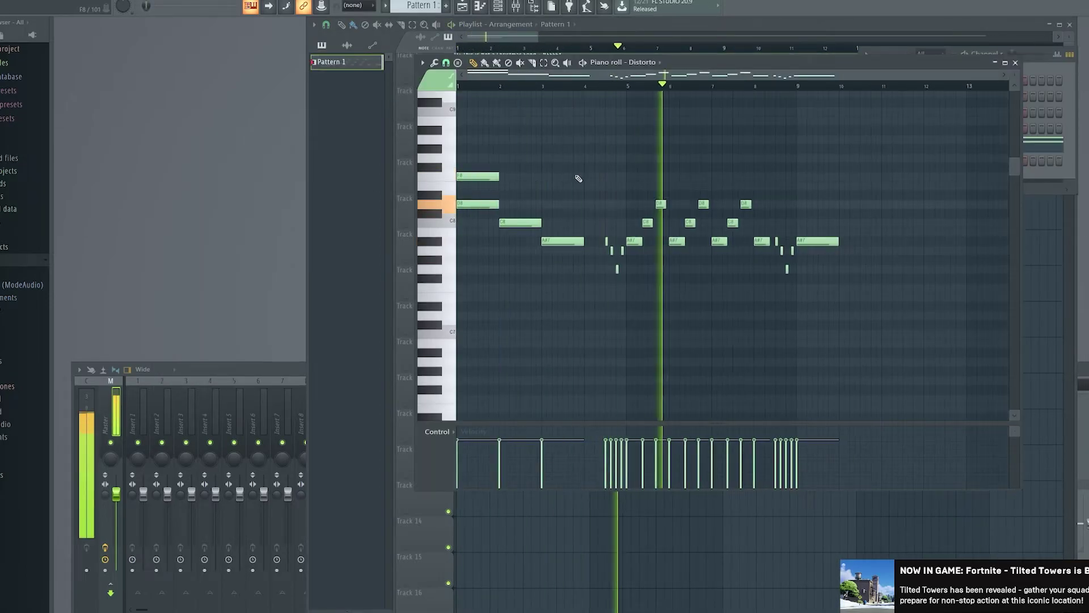
key(space)
right_click(817, 242)
drag(629, 196, 770, 246)
mouse_move(634, 243)
mouse_down()
mouse_move(815, 310)
mouse_move(804, 353)
mouse_up()
click(798, 86)
key(space)
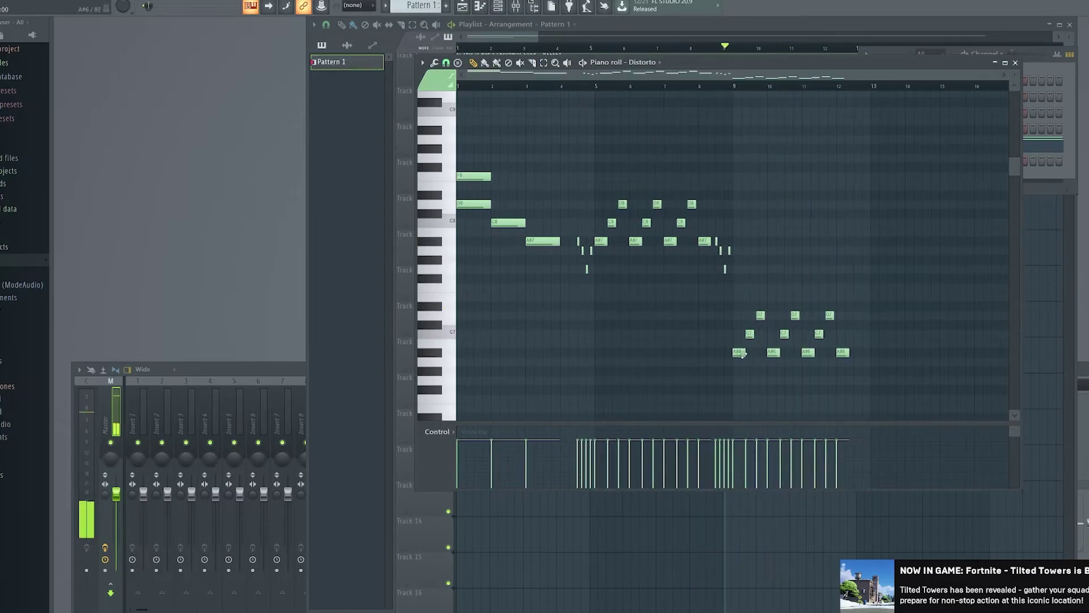
Stop playback and raise the copied phrase at bar 9 by one octave.
key(space)
drag(730, 306, 855, 360)
key(ctrl+Up)
Lower the volume fader of mixer insert 1 while the song plays and stop playback.
click(1040, 175)
scroll(905, 161, up, 1)
drag(143, 494, 143, 512)
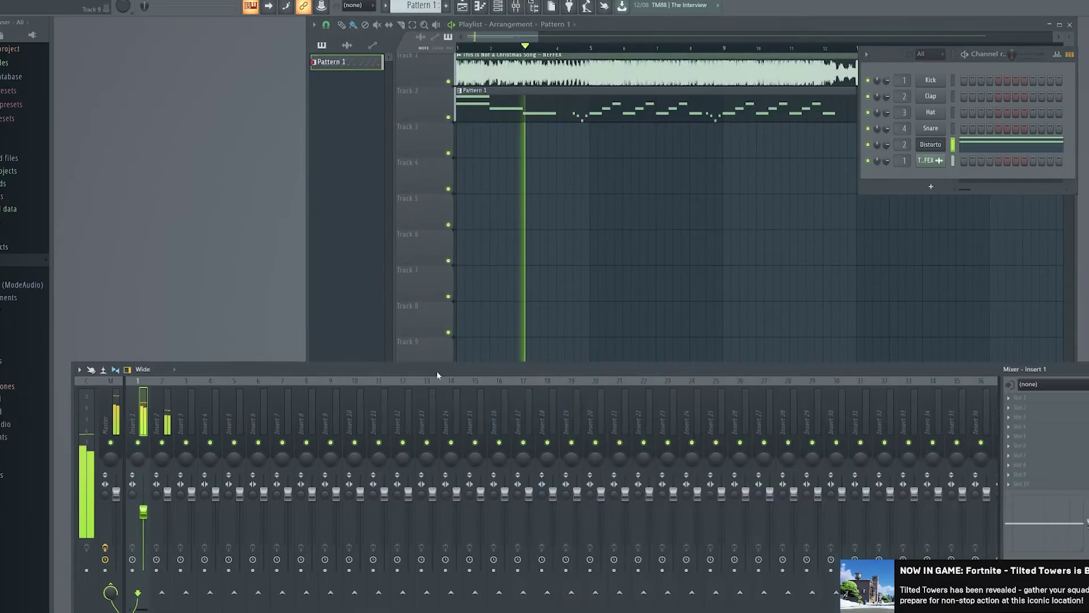
key(space)
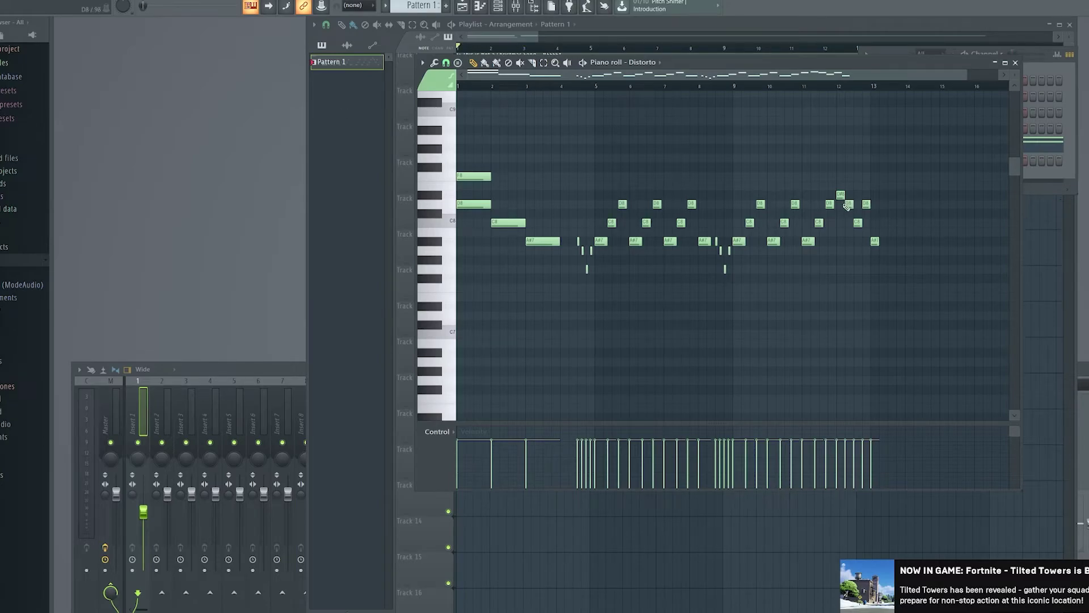
Audition the scale's keys from G7 up to A8 on the piano roll keyboard and play the melody.
click(428, 197)
click(450, 271)
click(442, 251)
click(441, 242)
click(448, 224)
click(451, 207)
click(435, 195)
click(448, 181)
click(450, 161)
click(449, 141)
key(space)
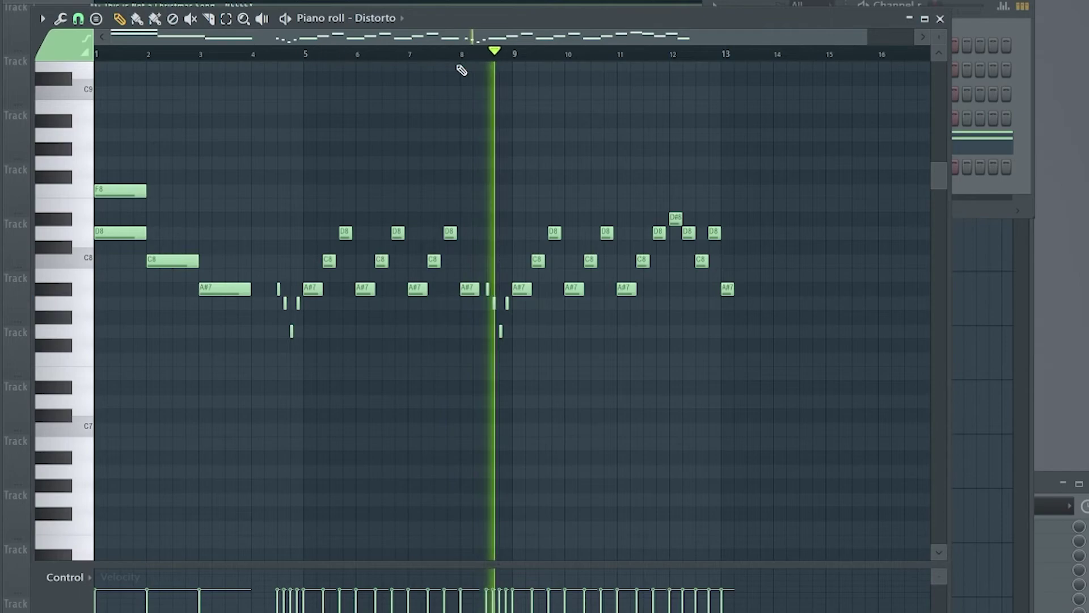
Dismiss the Fortnite game notification.
scroll(241, 208, down, 1)
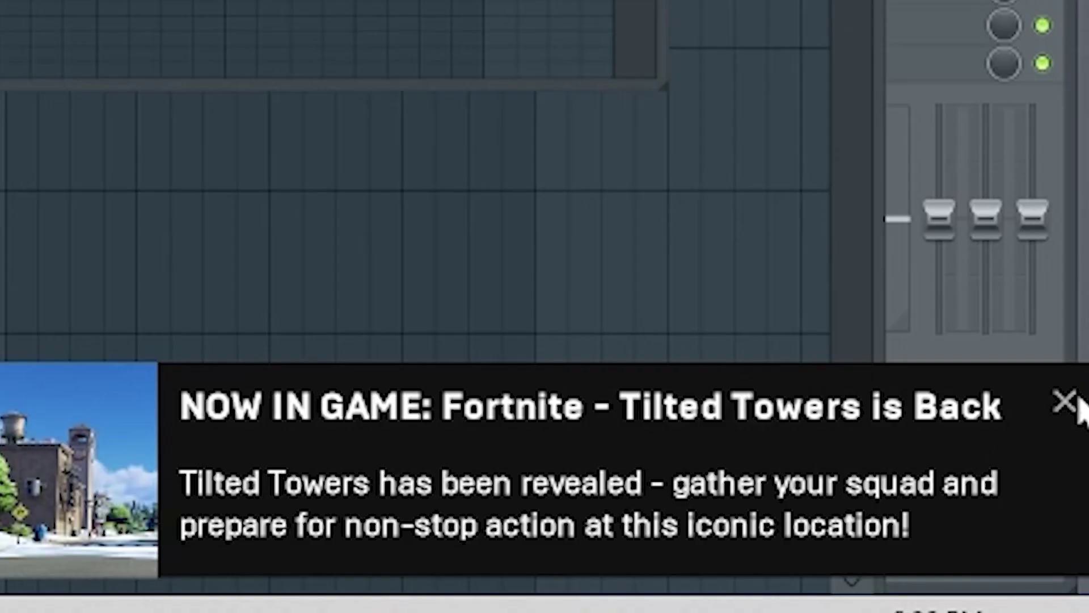
click(1078, 401)
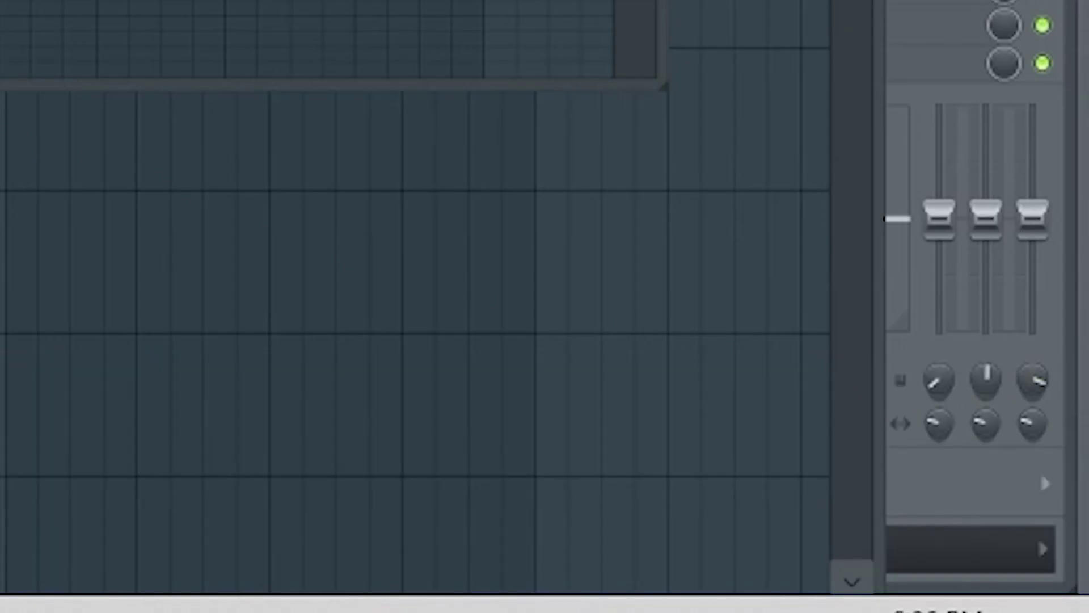